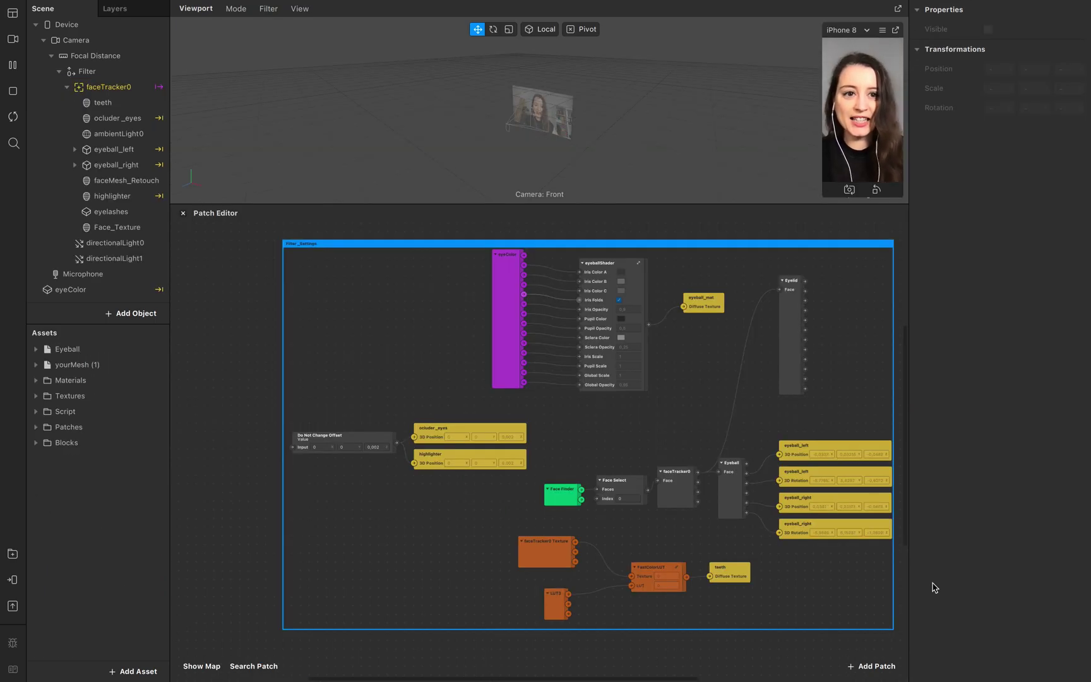
Step: Enlarge the viewport above the patch editor and slightly widen the Filter_Settings comment frame around the eyeball patches
left_click_drag(738, 204, 739, 265)
scroll(767, 458, "up", 2)
scroll(769, 460, "down", 2)
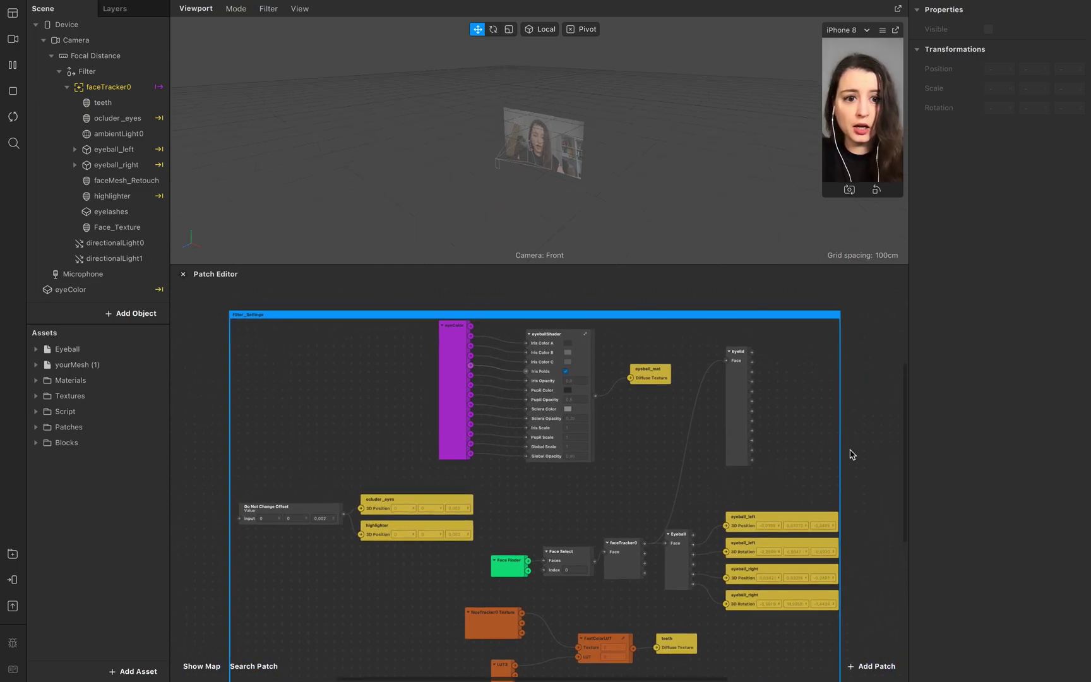
left_click_drag(840, 450, 852, 449)
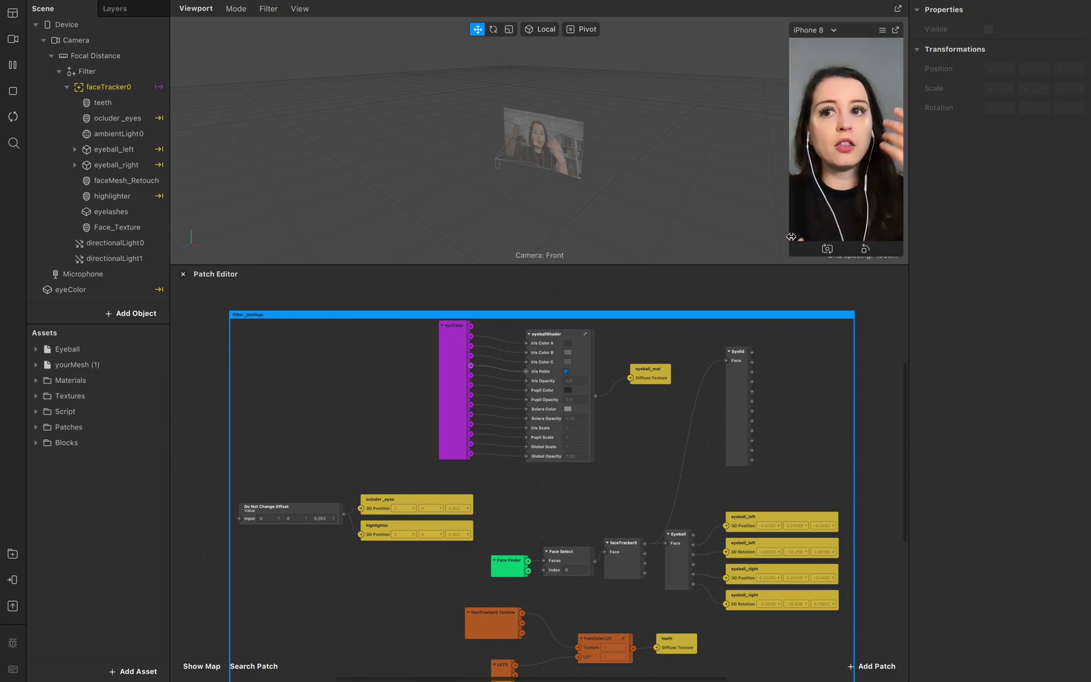
Step: Hide the Filter null object and make it visible again to compare its effect in the preview
left_click(136, 67)
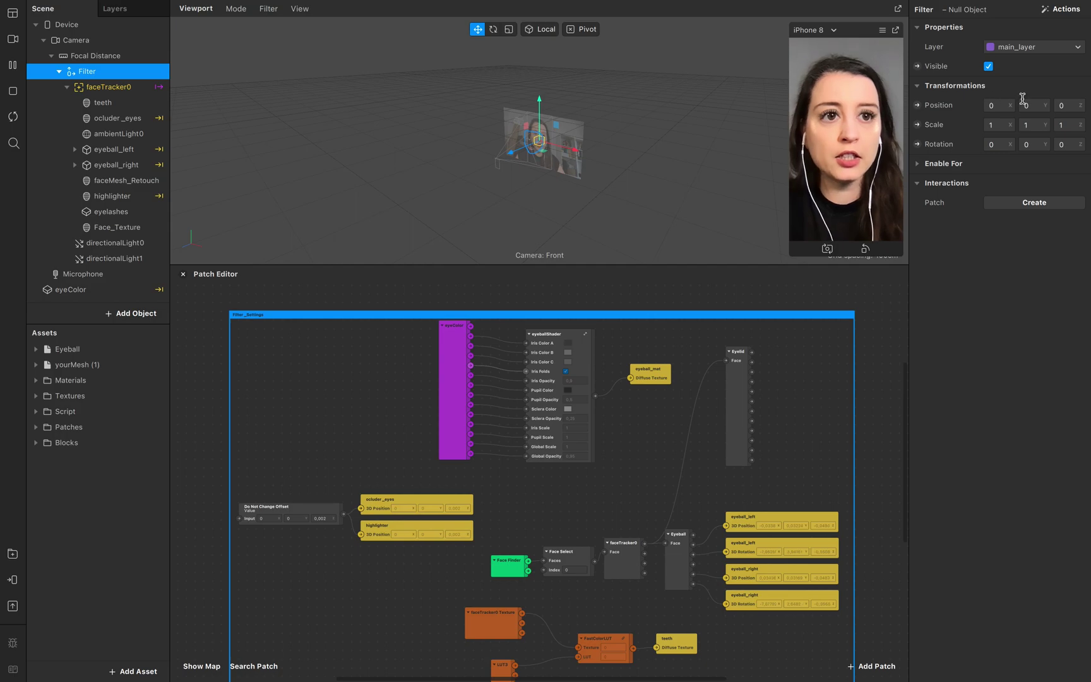
left_click(988, 67)
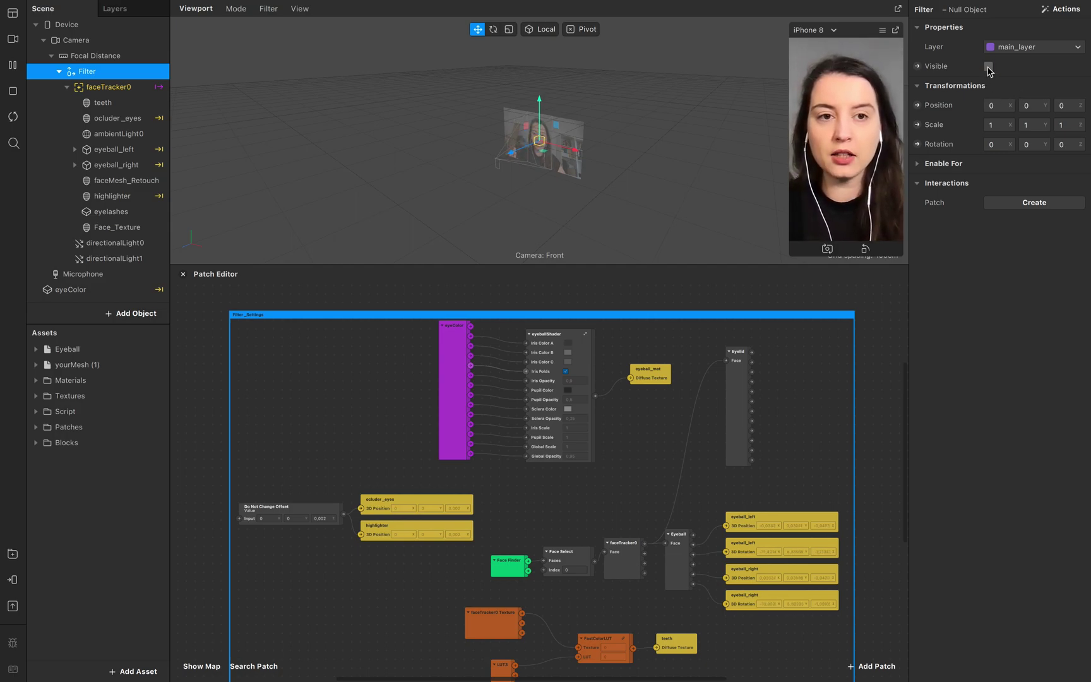
left_click(988, 67)
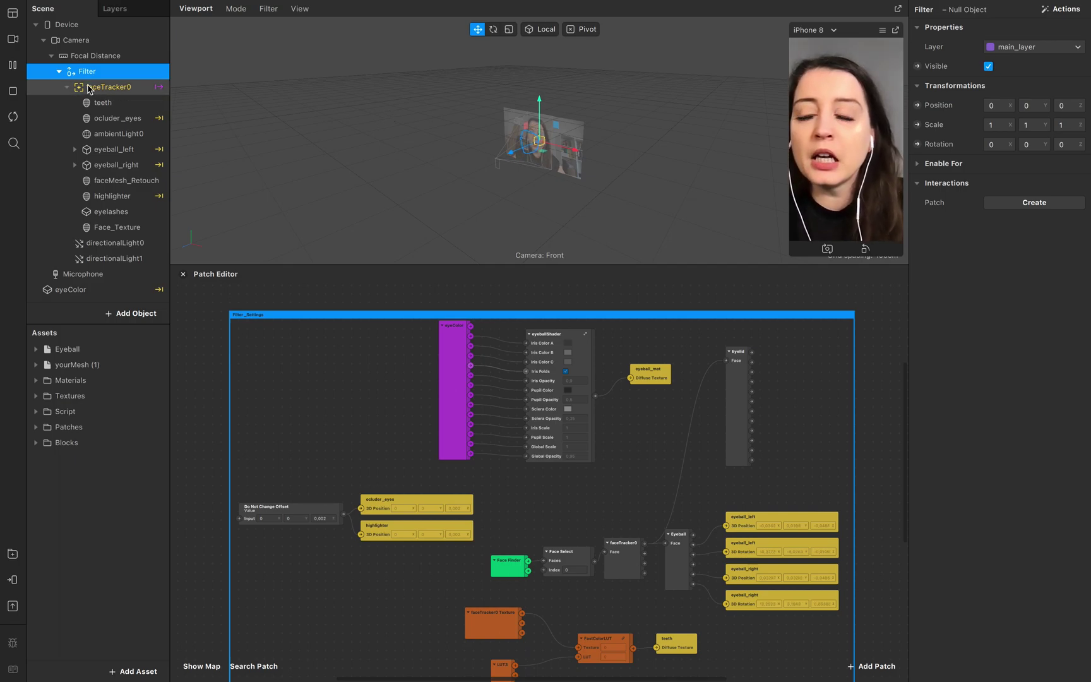
Step: Collapse the faceTracker0 and Filter groups in the scene hierarchy
left_click(67, 87)
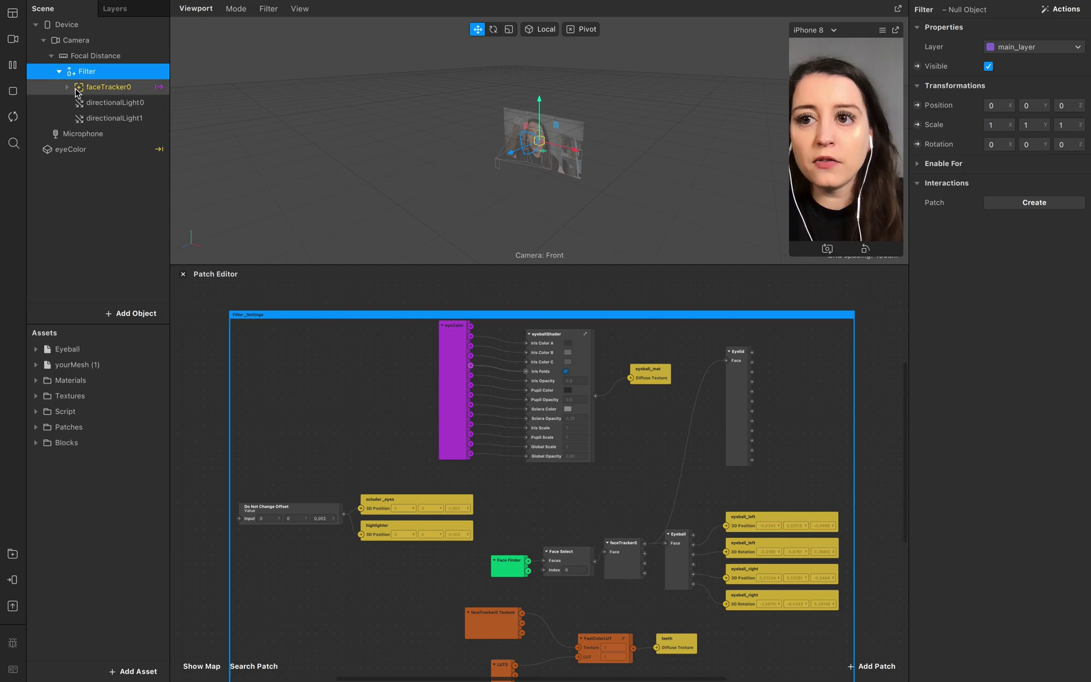
left_click(71, 89)
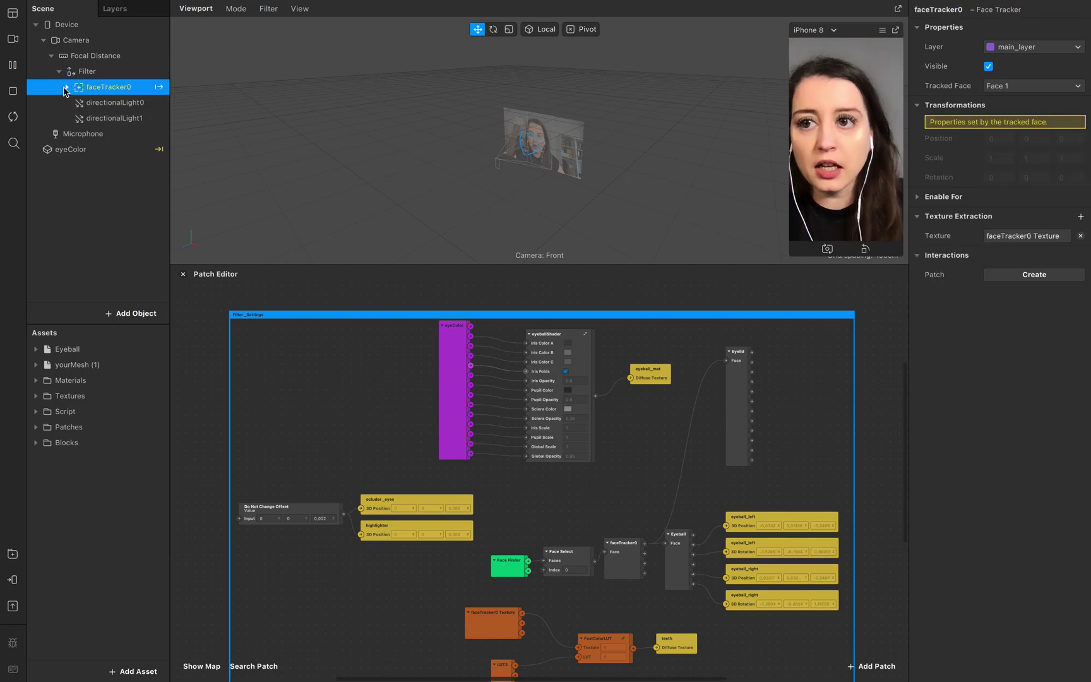
left_click(65, 88)
left_click(67, 87)
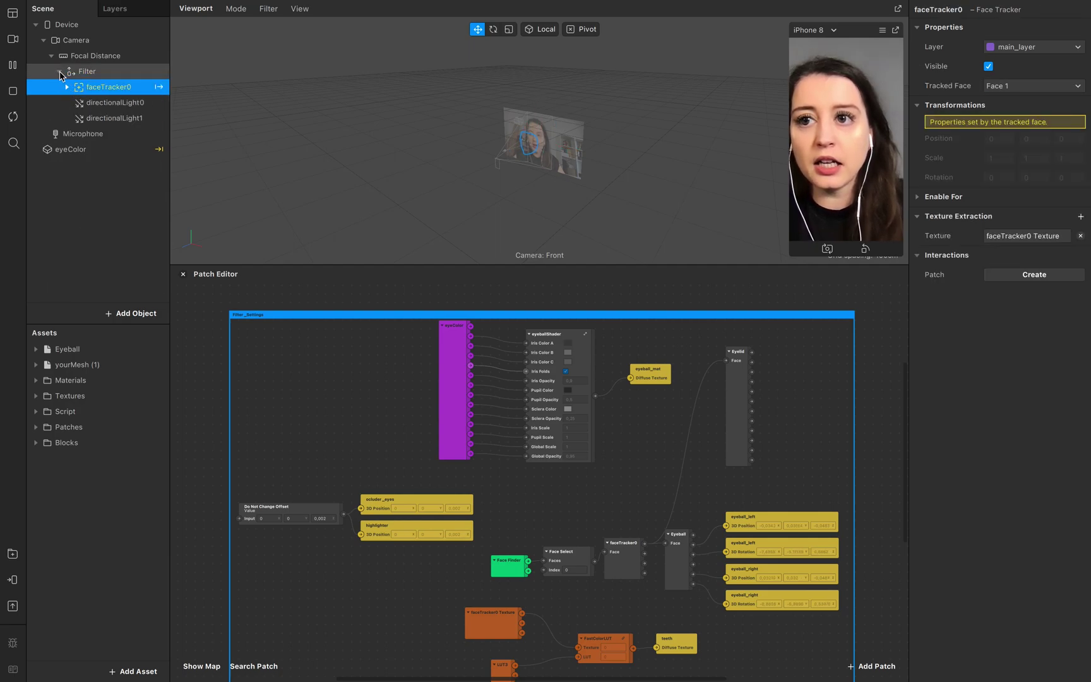
left_click(60, 73)
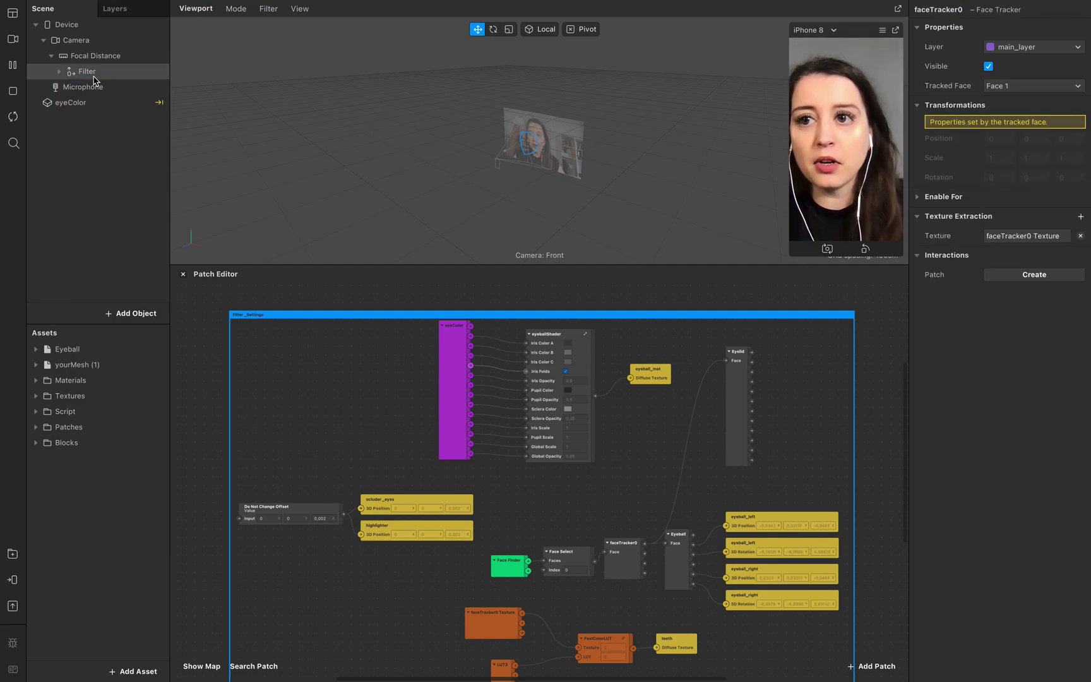
left_click(60, 73)
left_click(67, 87)
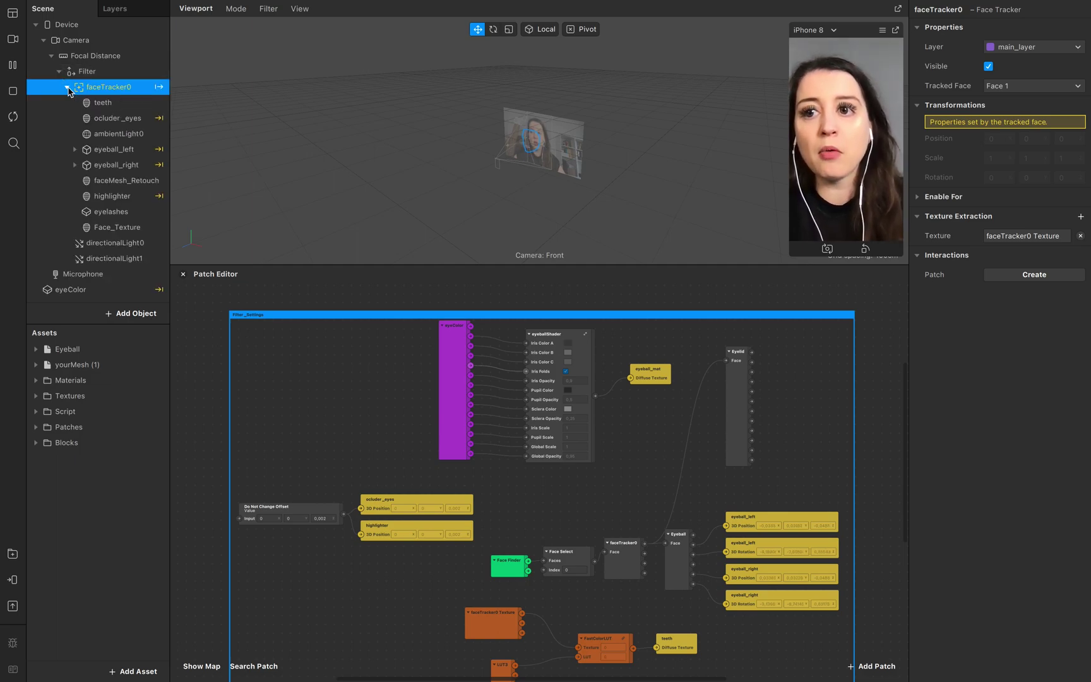
left_click(66, 88)
left_click(59, 73)
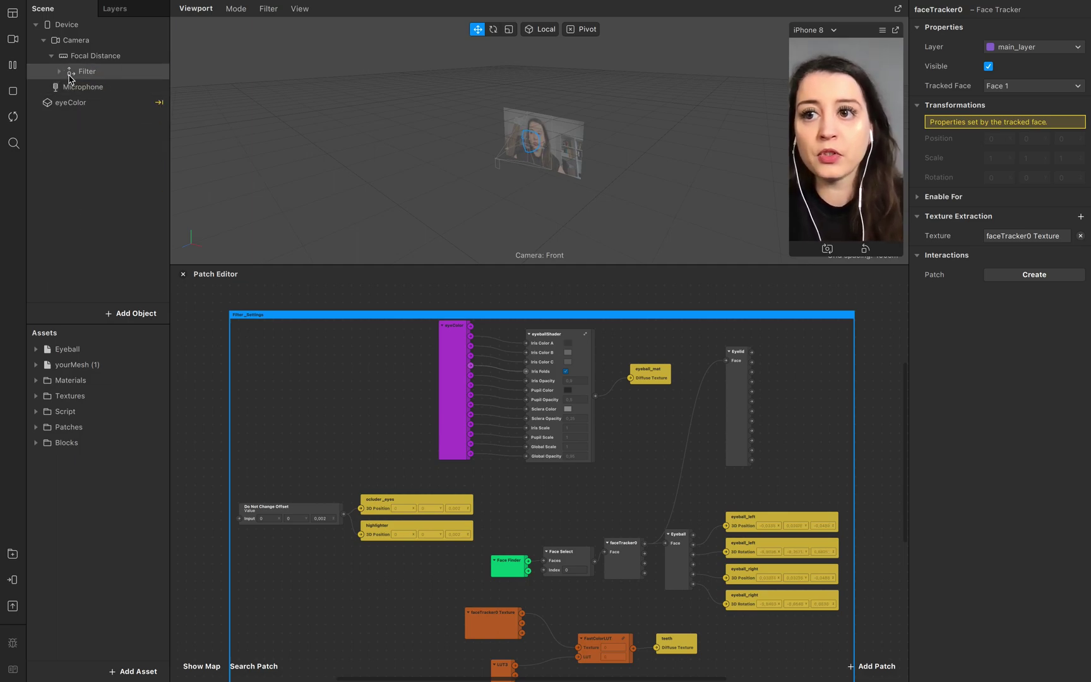
Step: Review the Filter_Settings patches and enlarge the patch editor so the whole comment frame fits
scroll(702, 548, "down", 3)
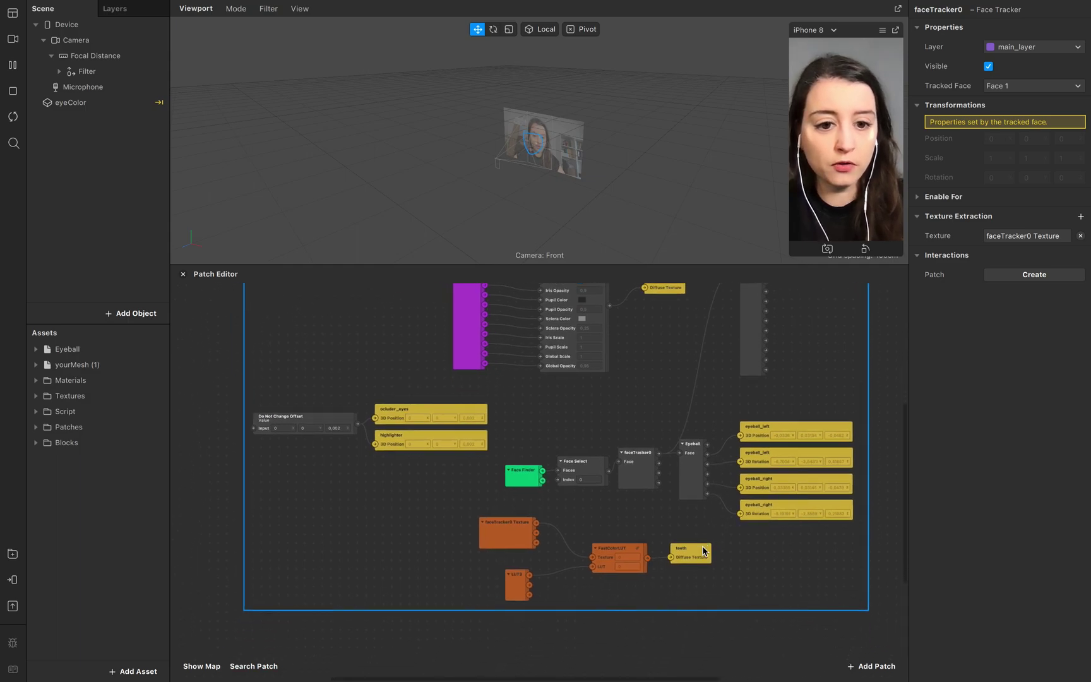
scroll(704, 550, "up", 3)
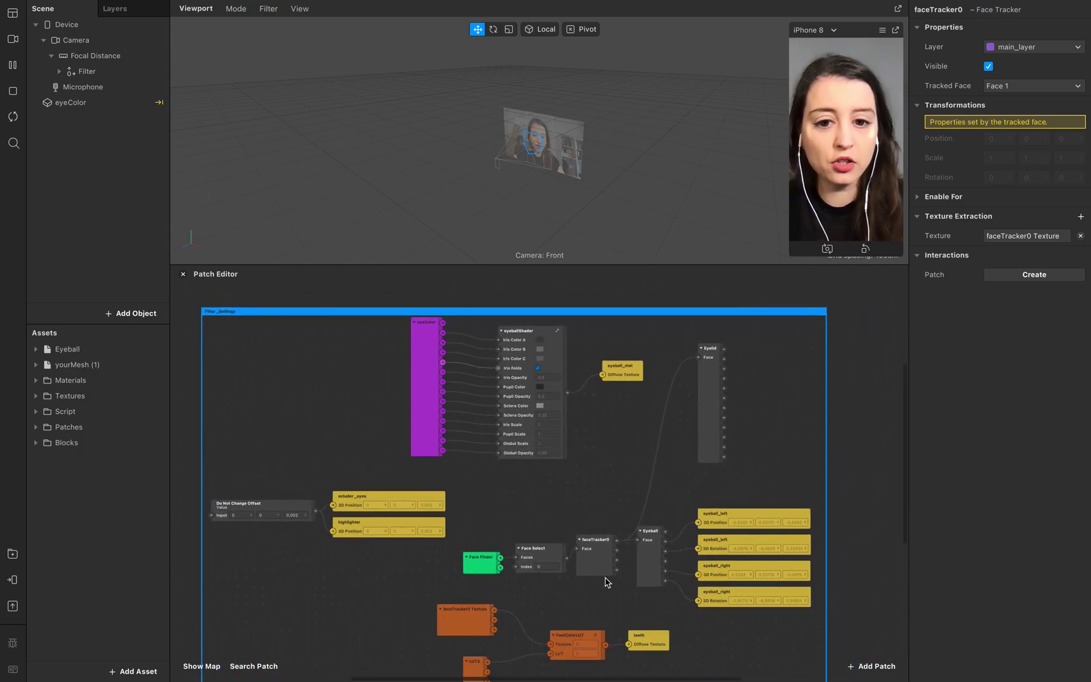
scroll(608, 583, "down", 2)
scroll(608, 583, "left", 1)
scroll(607, 582, "up", 1)
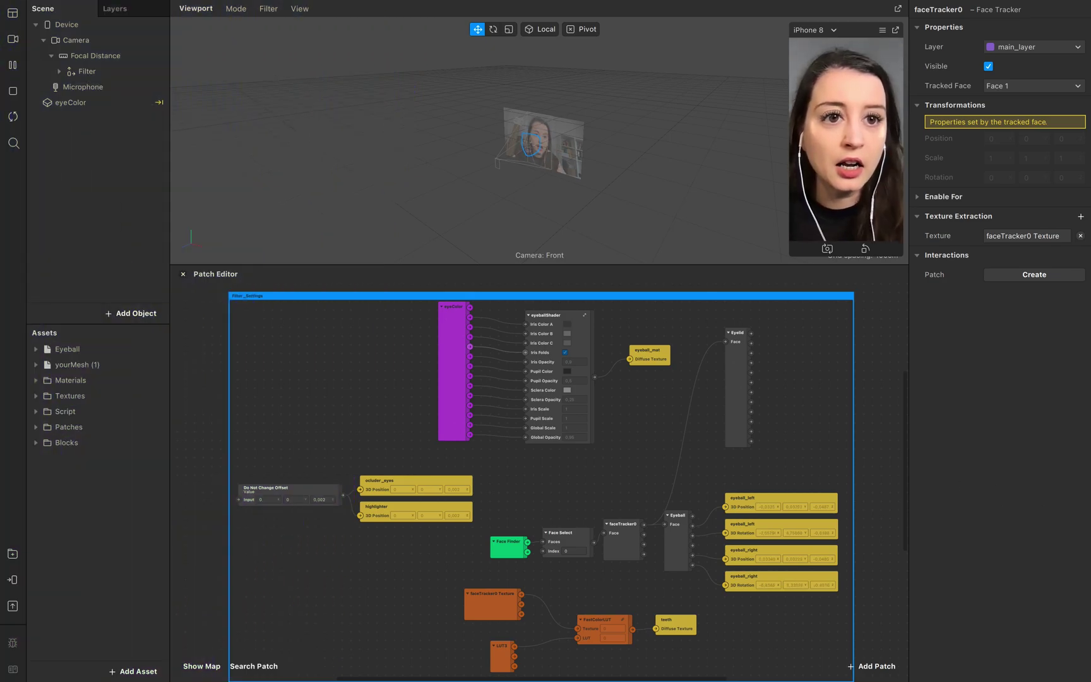
left_click(988, 66)
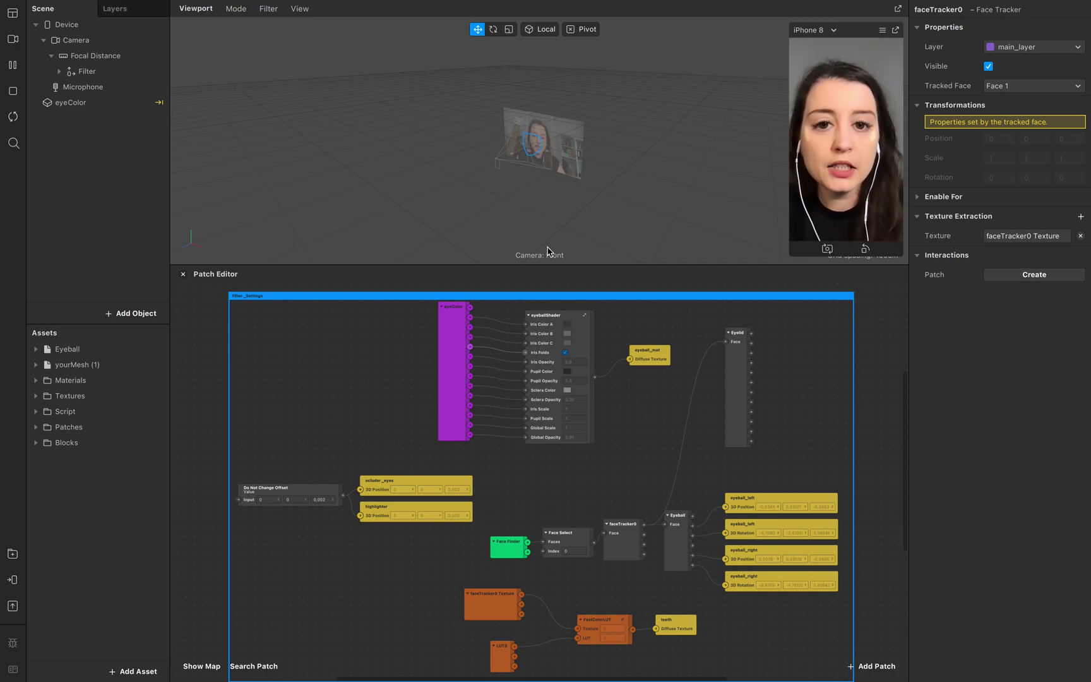
left_click_drag(552, 264, 558, 201)
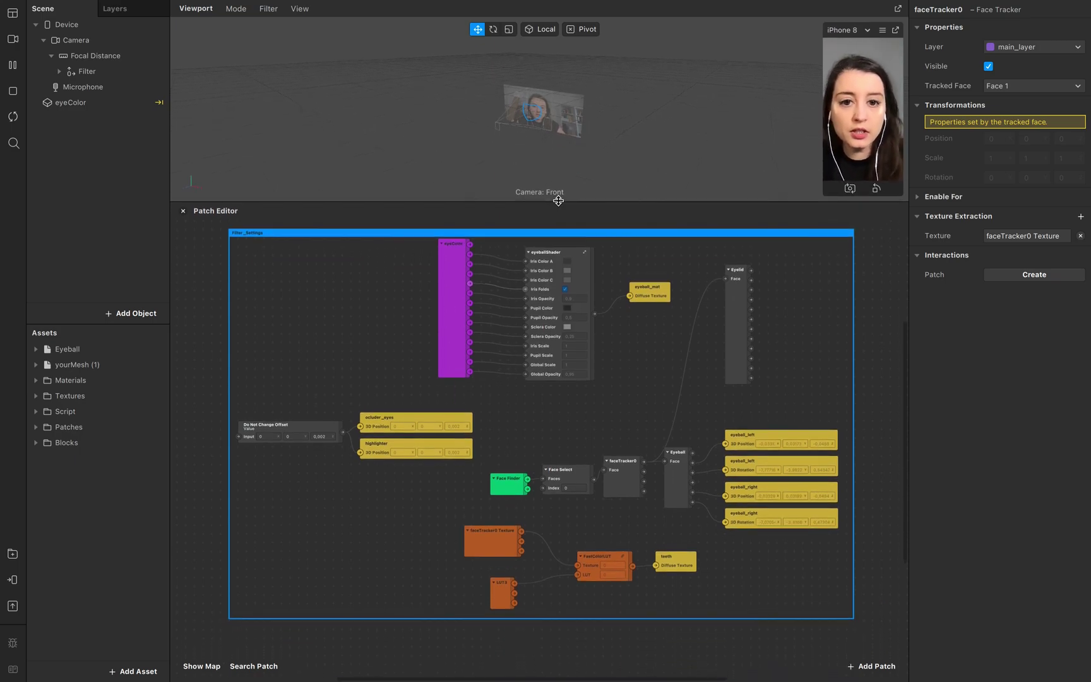
Step: Insert a Canvas object into the scene with nothing selected beforehand
left_click(102, 223)
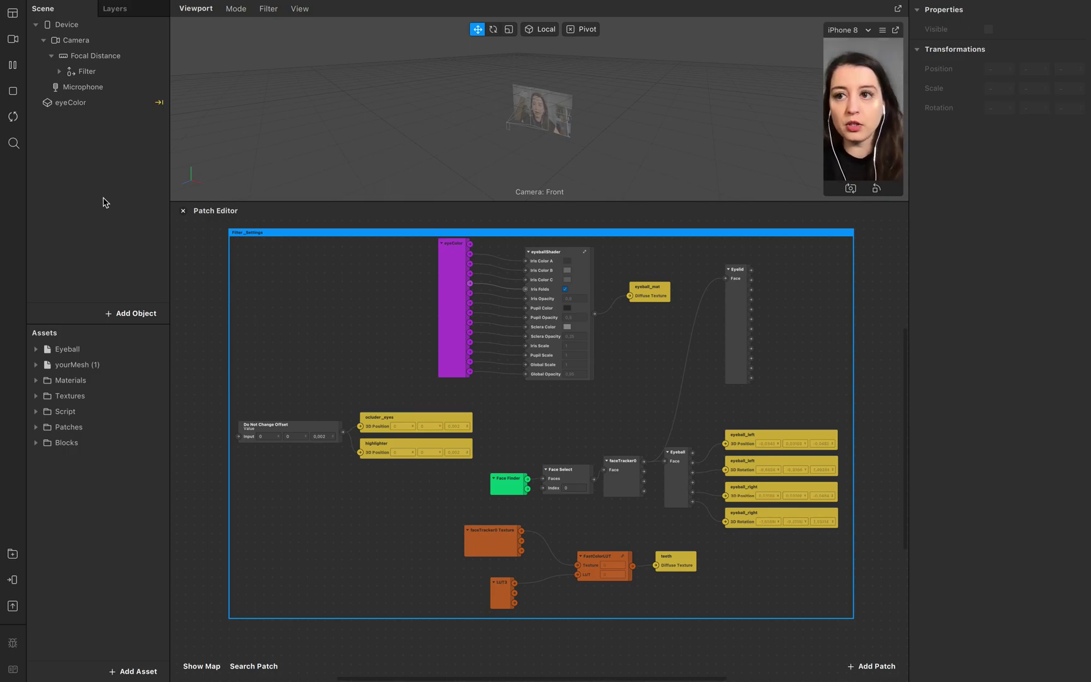
left_click(143, 314)
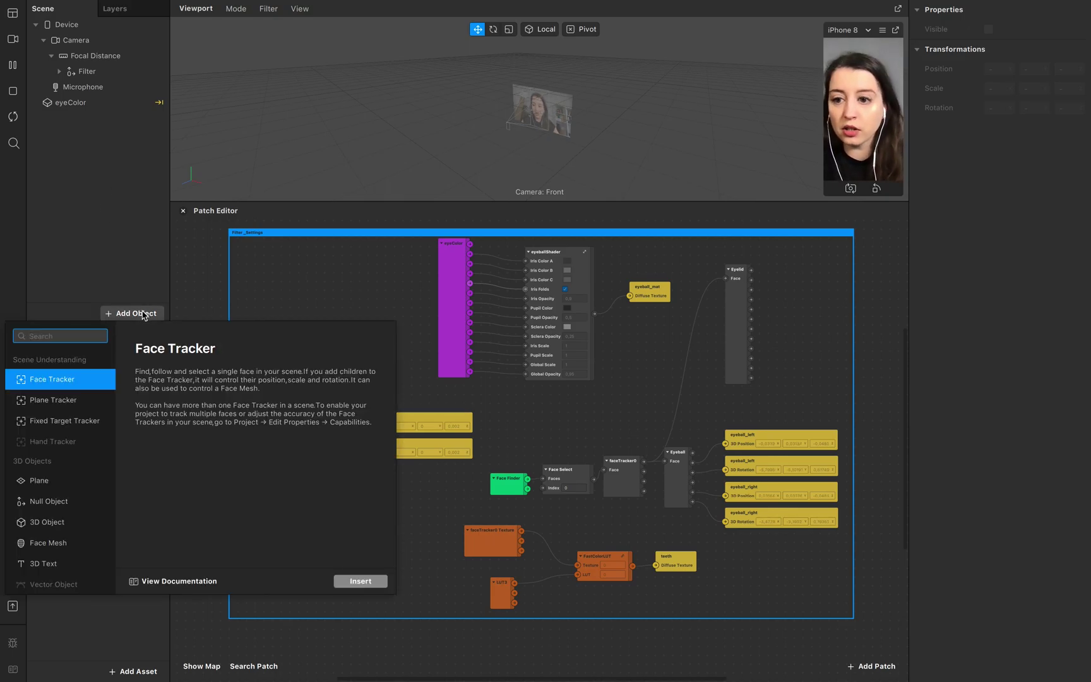
scroll(60, 474, "down", 3)
left_click(44, 509)
left_click(360, 581)
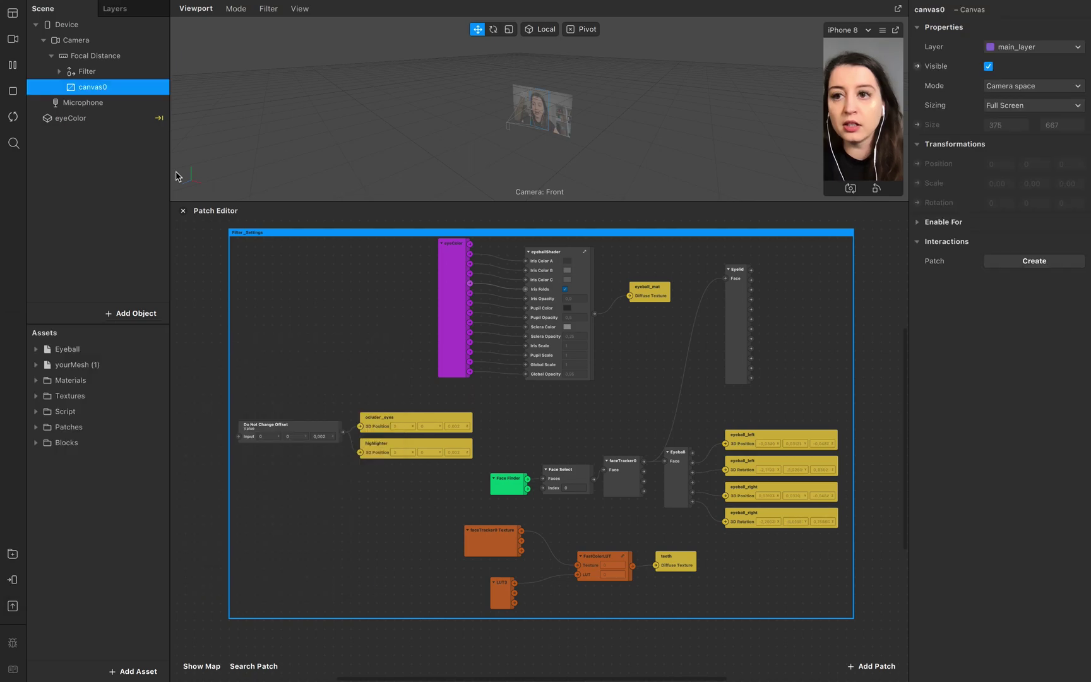
Step: Rename the new canvas as Real_canvas
double_click(93, 88)
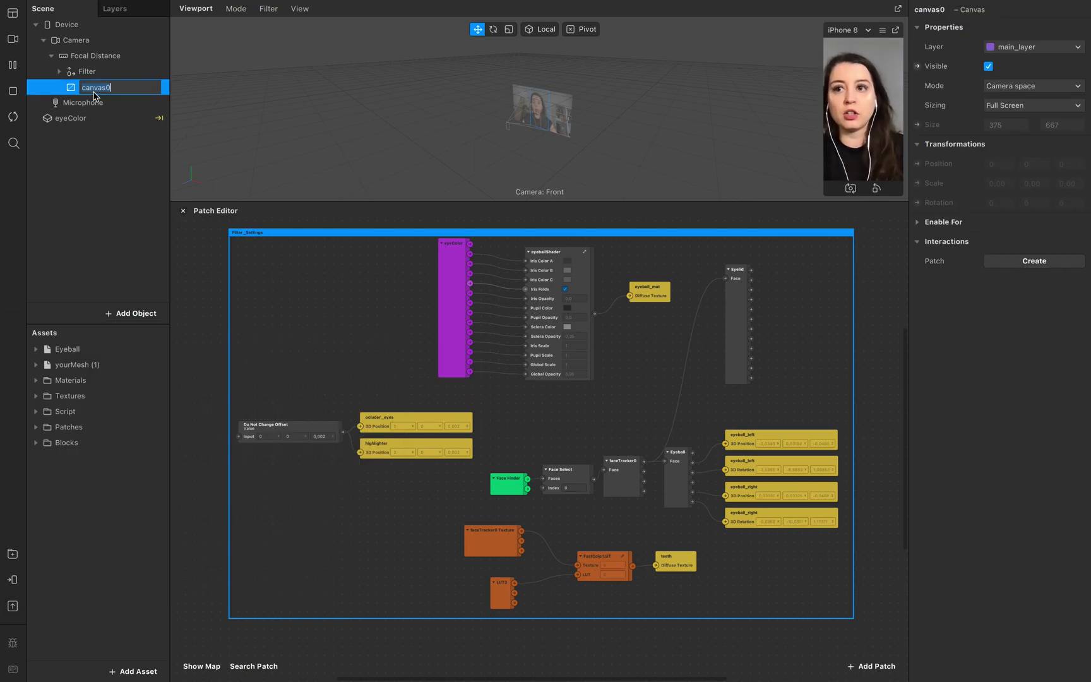
key("Left")
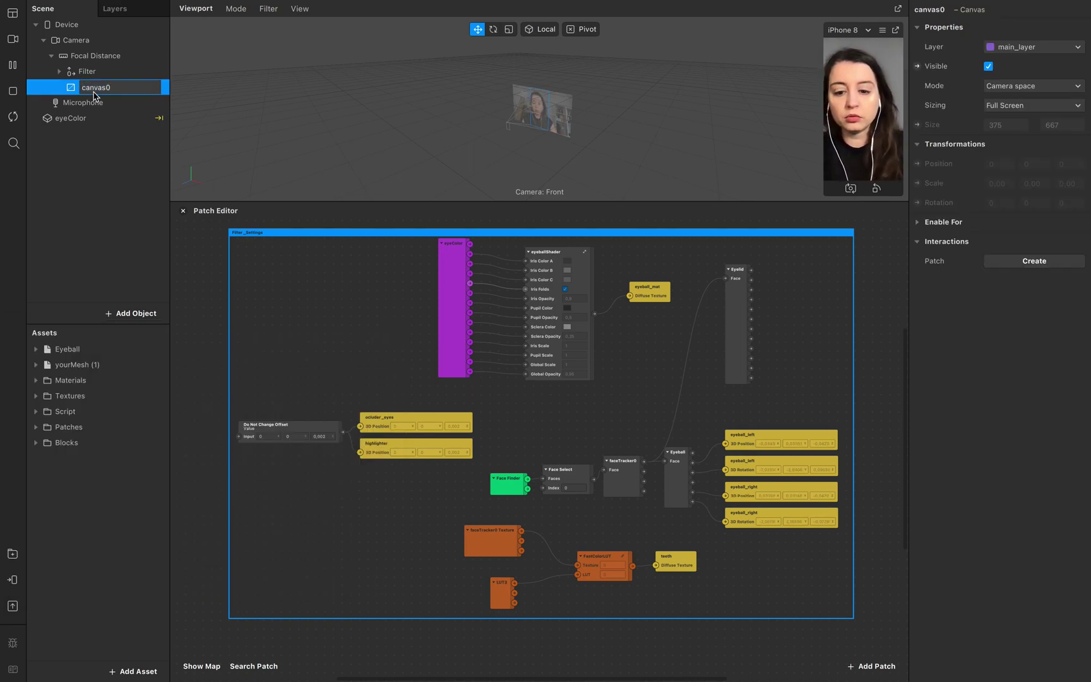
type("real_")
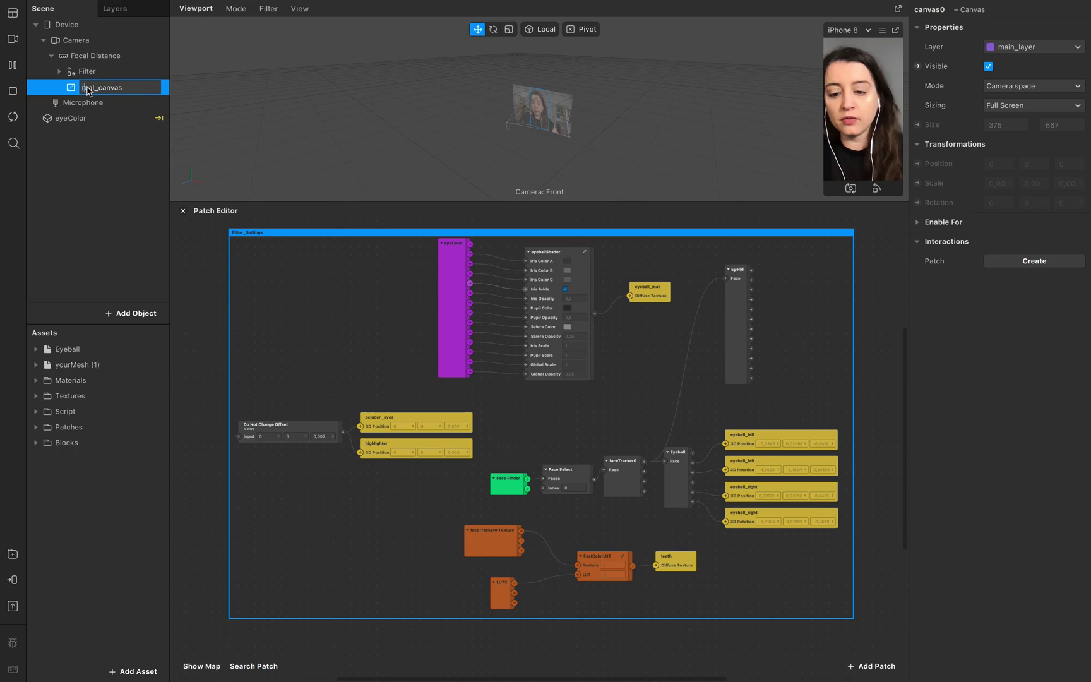
key("BackSpace")
type("R")
key("Return")
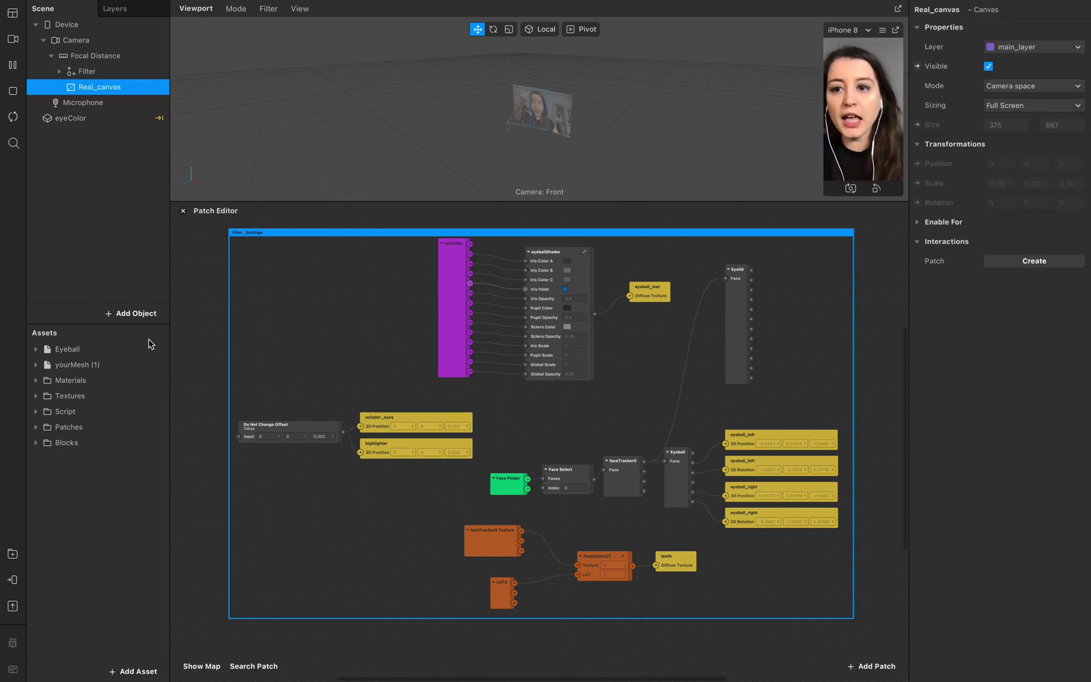
Step: Insert a Rectangle as a child of Real_canvas
left_click(133, 313)
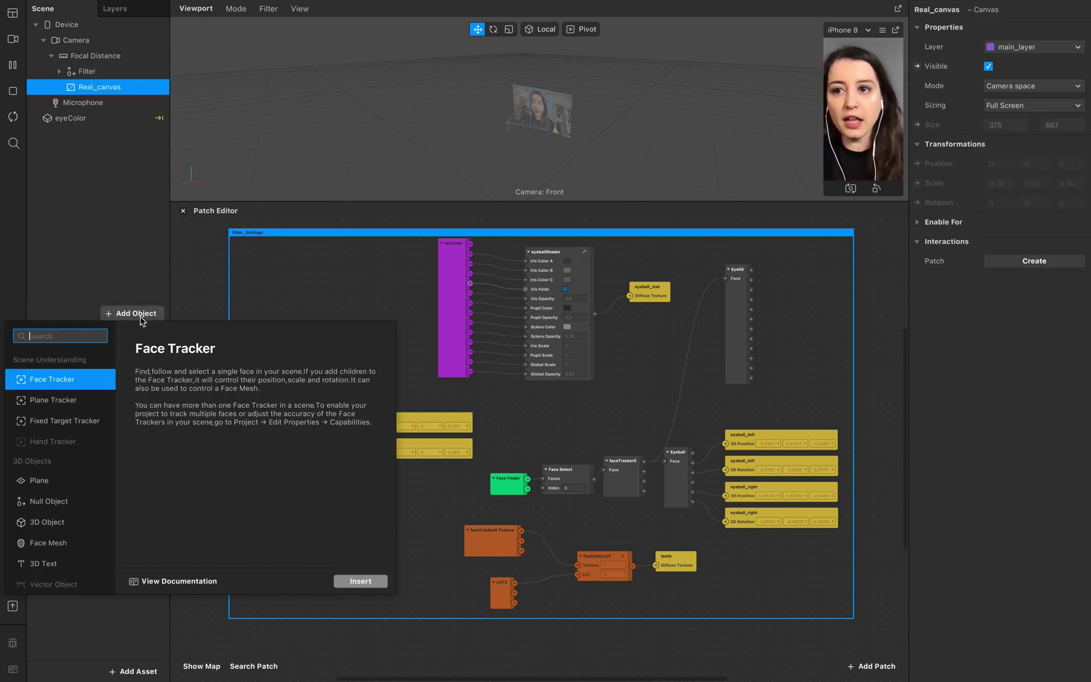
scroll(69, 539, "down", 5)
left_click(71, 534)
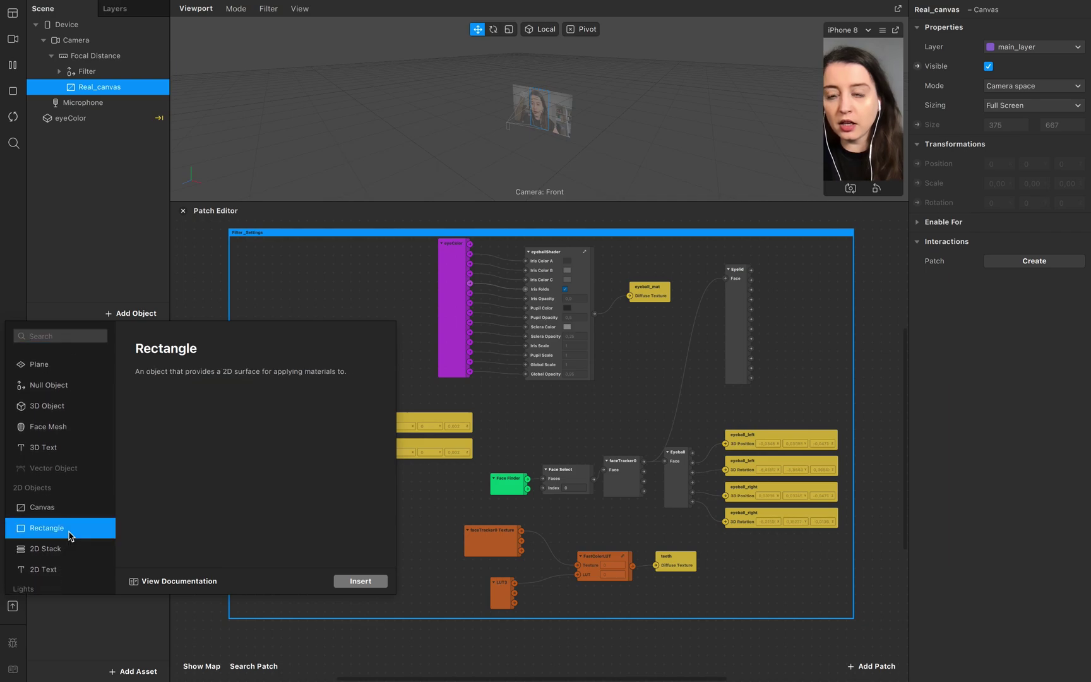
left_click(360, 581)
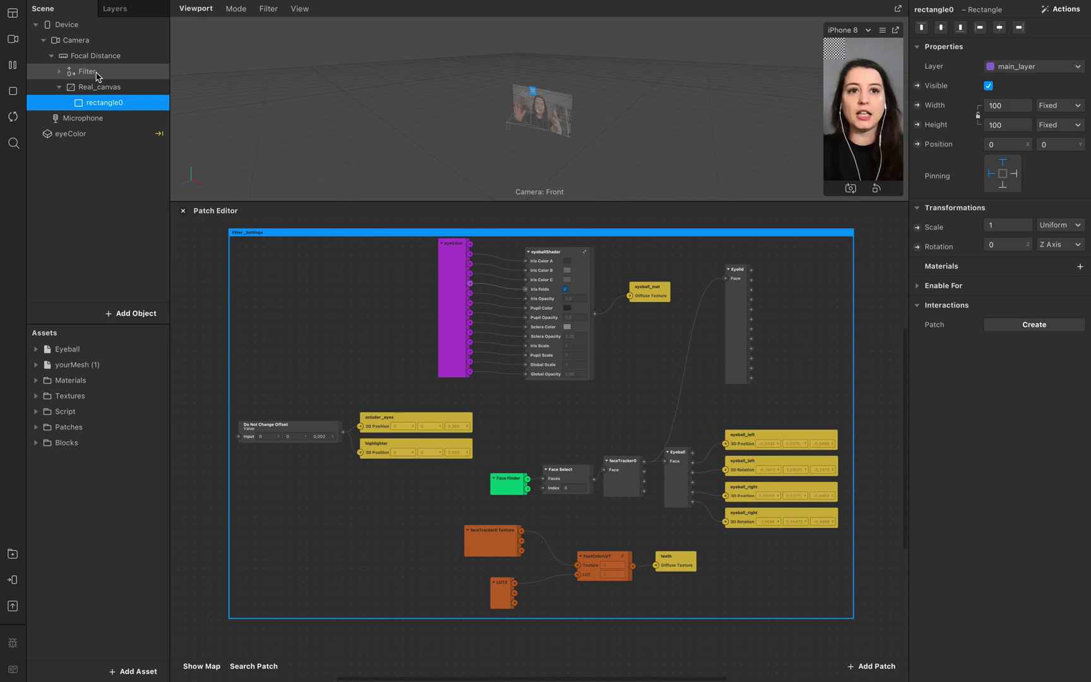
Step: Rename the rectangle under Real_canvas as Real
double_click(116, 105)
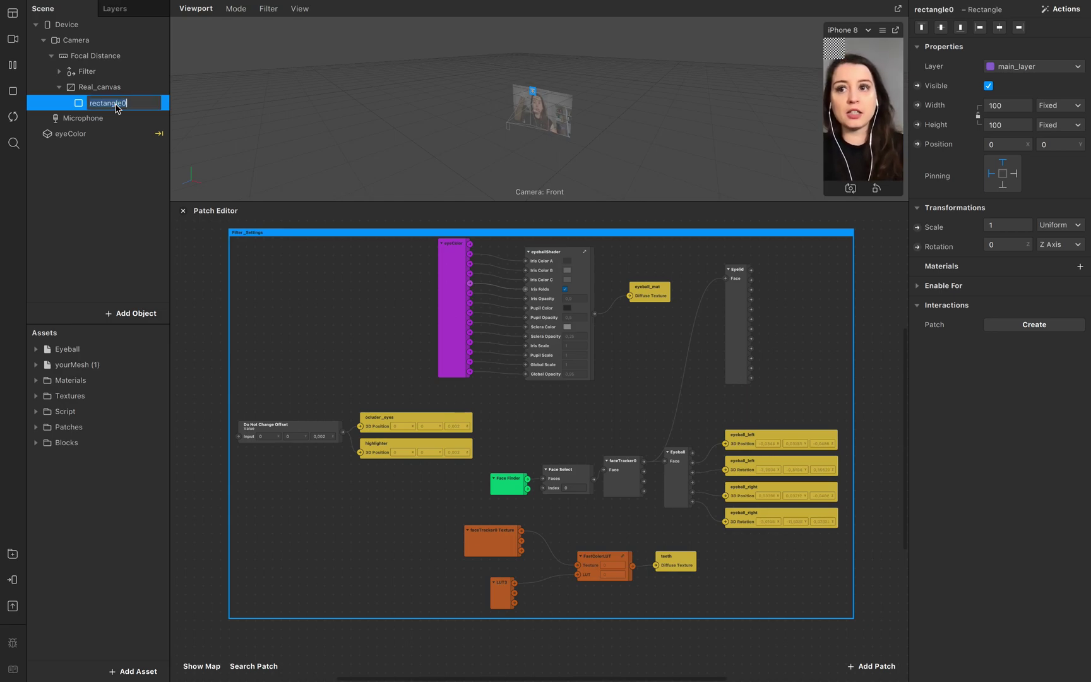
type("Real")
left_click(130, 234)
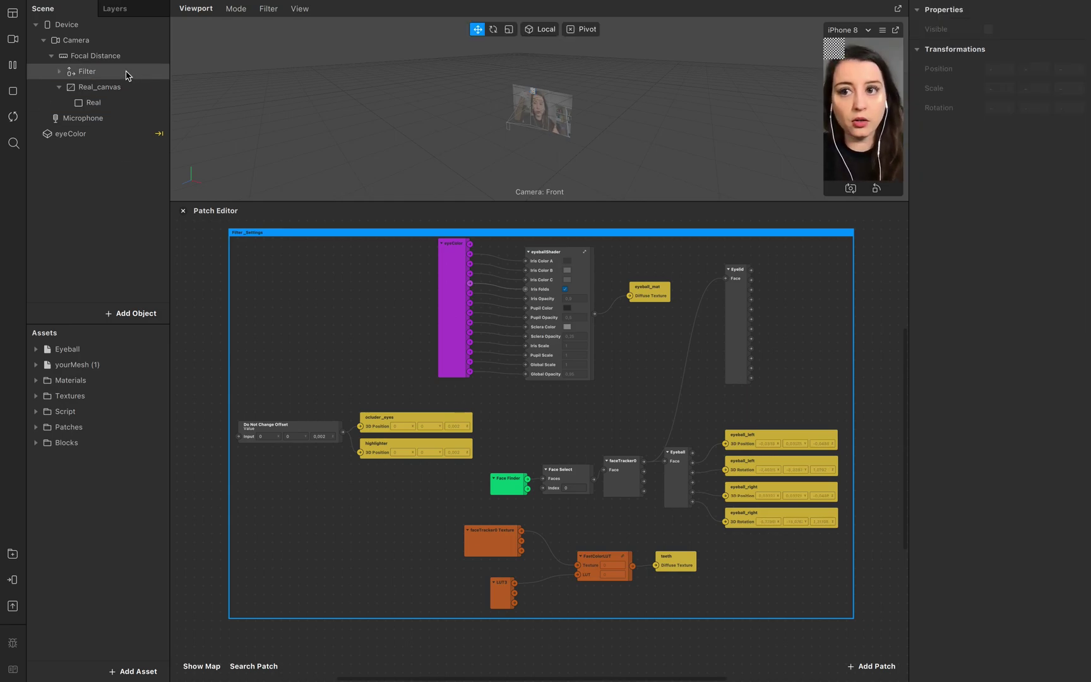
Step: Make the Real rectangle fill the canvas, with width and height both at 100 Relative
left_click(122, 106)
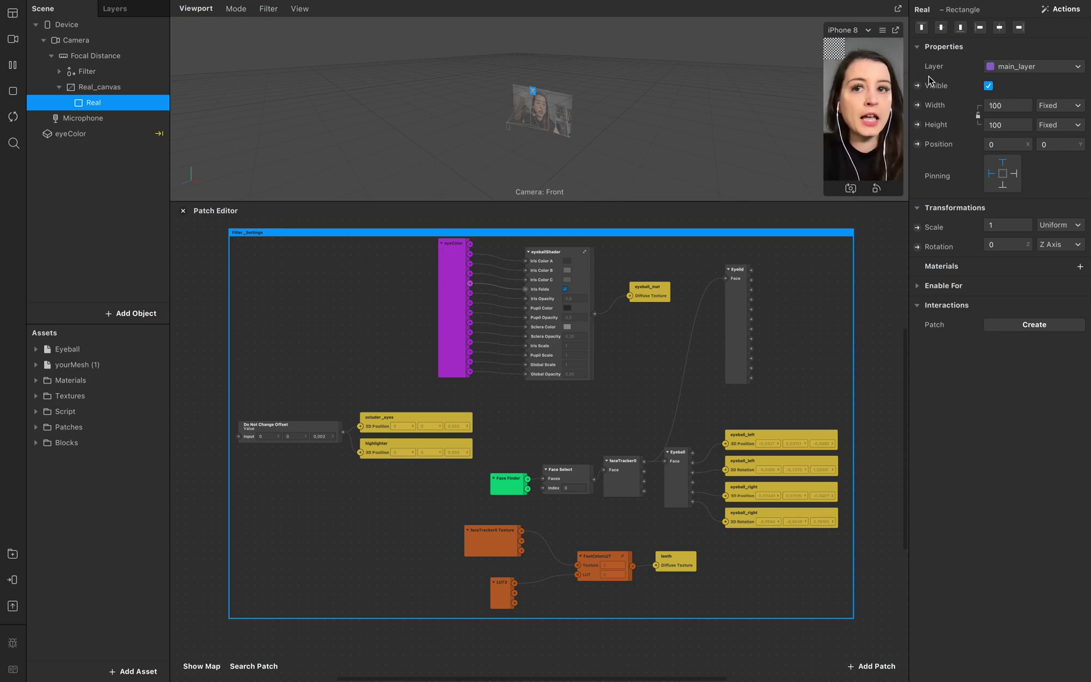
left_click(1003, 106)
left_click(1006, 124)
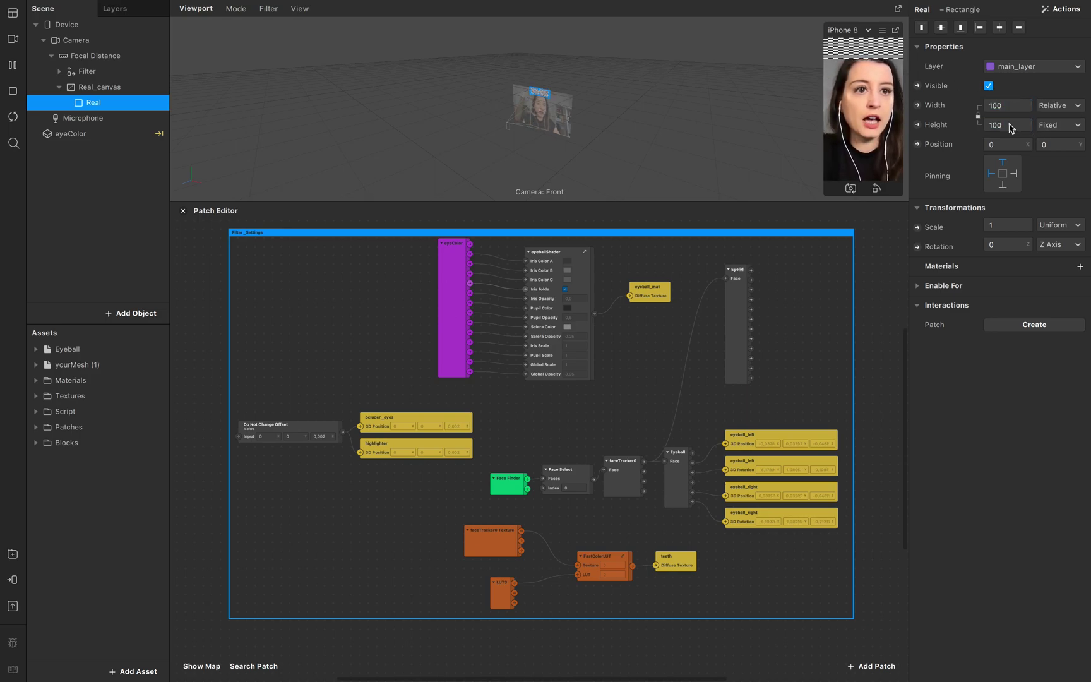
left_click(1008, 125)
left_click(1008, 146)
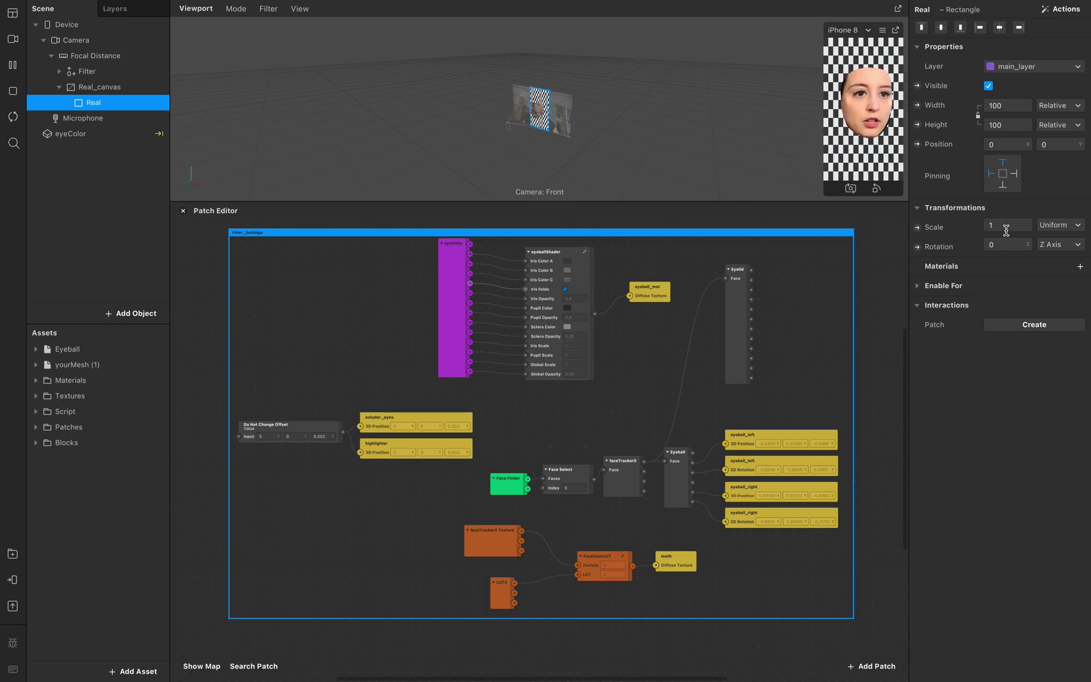
Step: Create a new material for the Real rectangle and name that material Real
left_click(1080, 266)
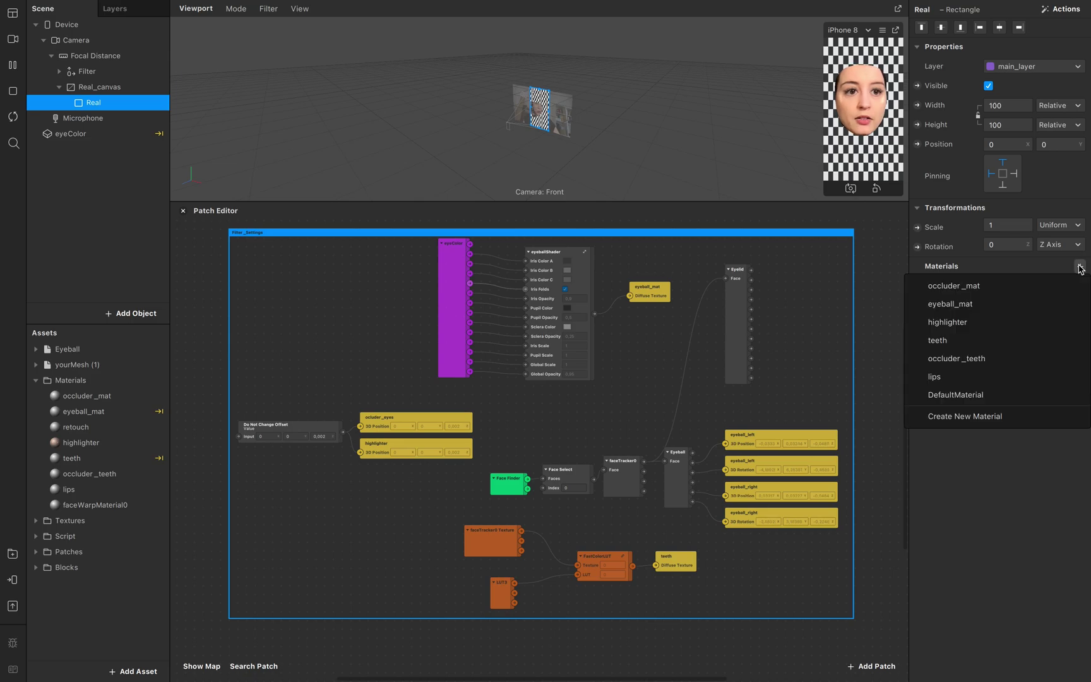
left_click(994, 417)
left_click(988, 287)
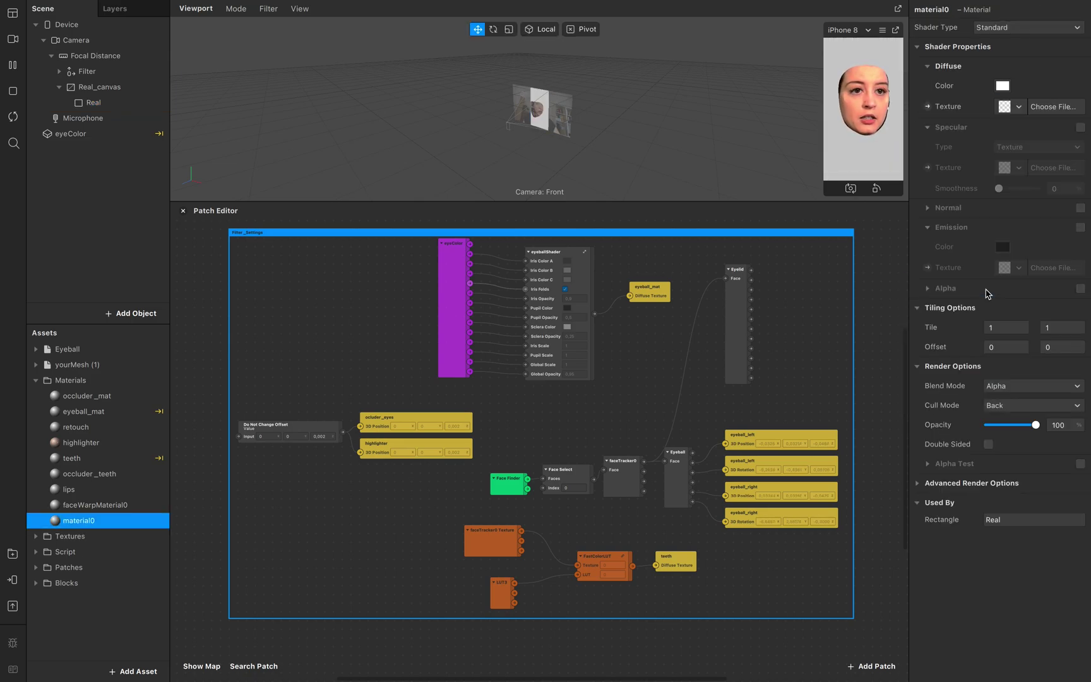
left_click(941, 10)
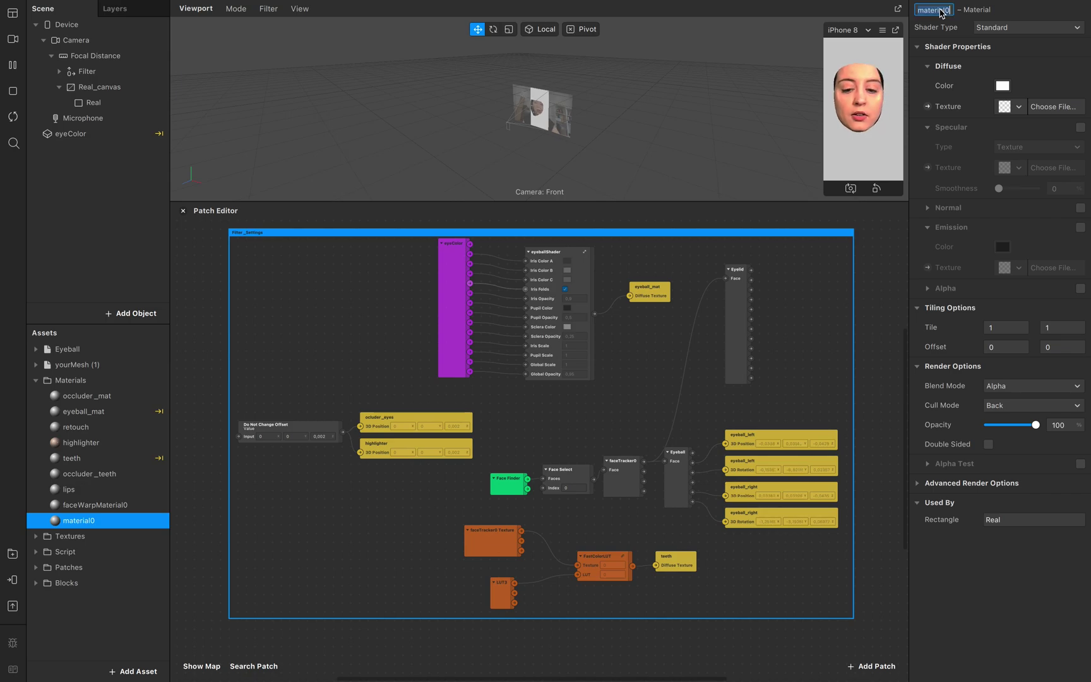
type("Real")
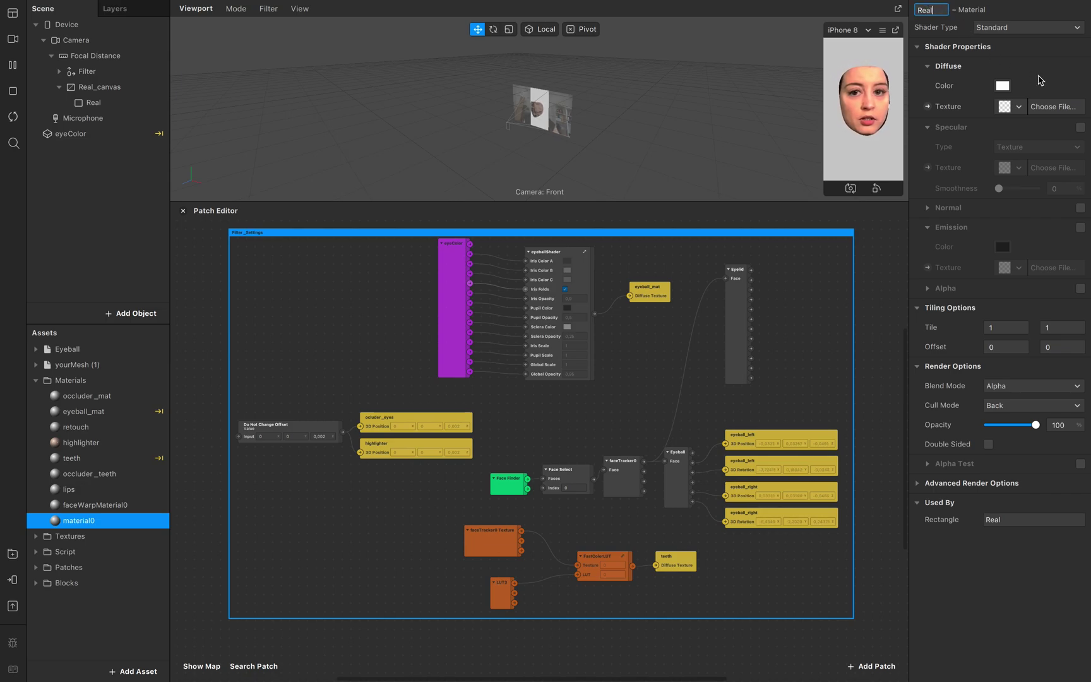
Step: Set the Real material's shader type to Flat and turn off Use Depth Test and Write to Depth
key("Return")
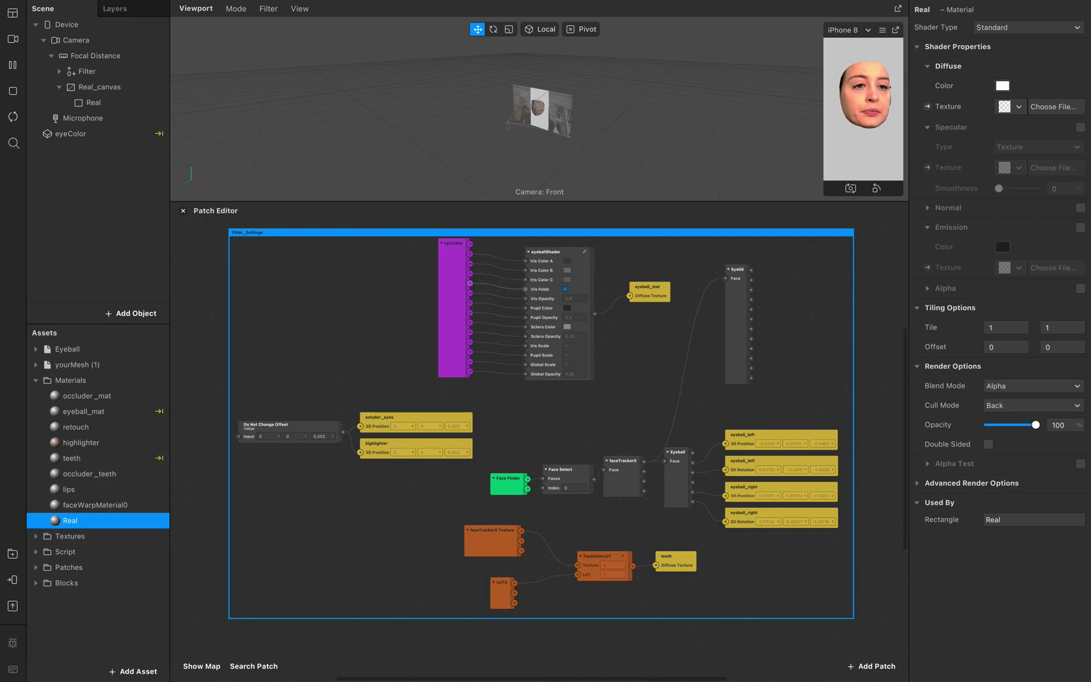
left_click(1016, 29)
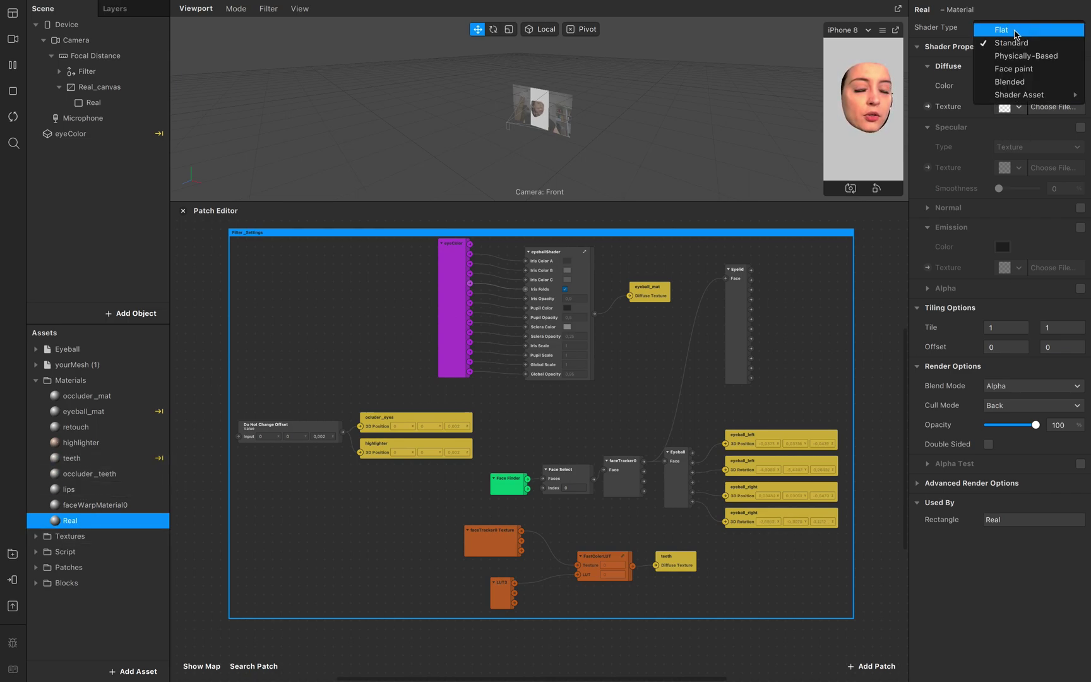
left_click(1016, 31)
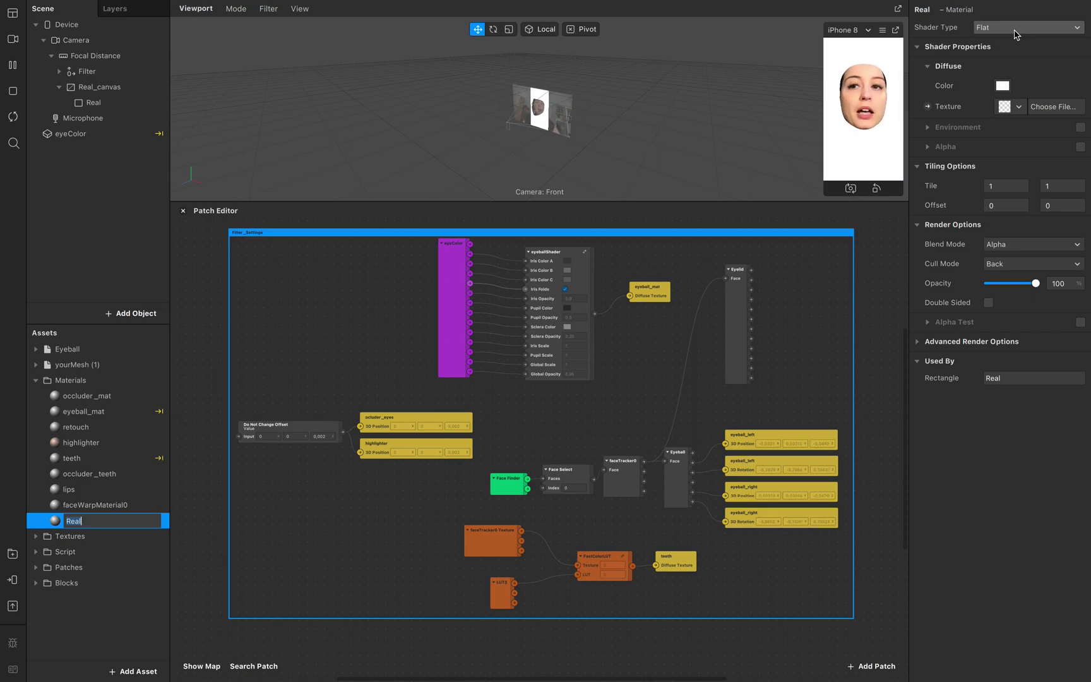
key("Return")
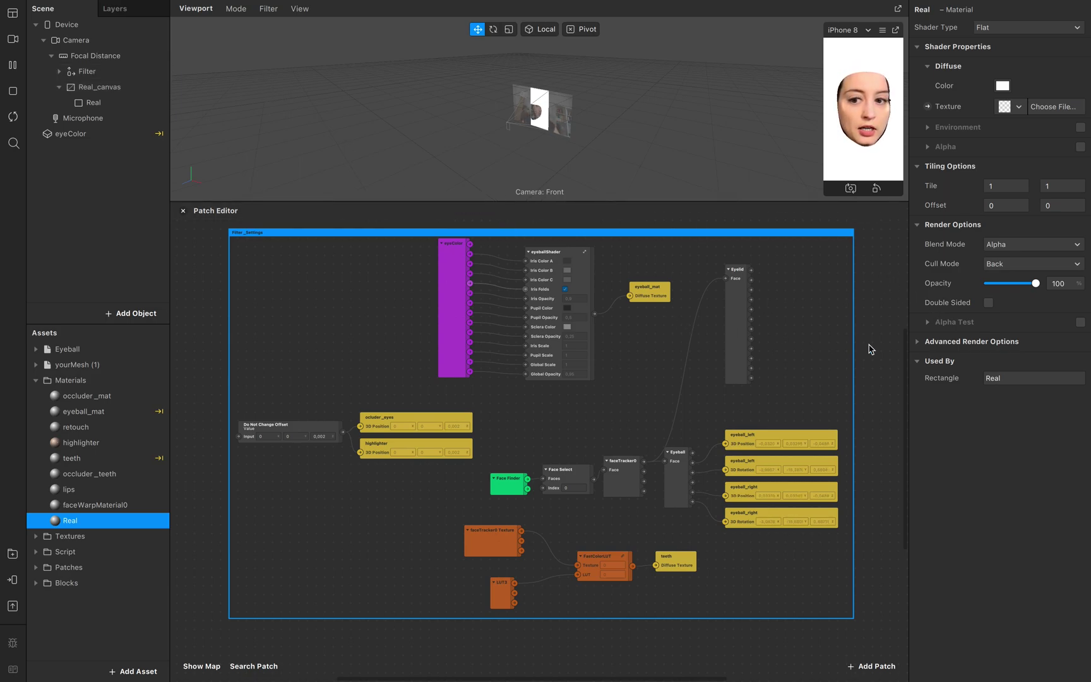
left_click(916, 342)
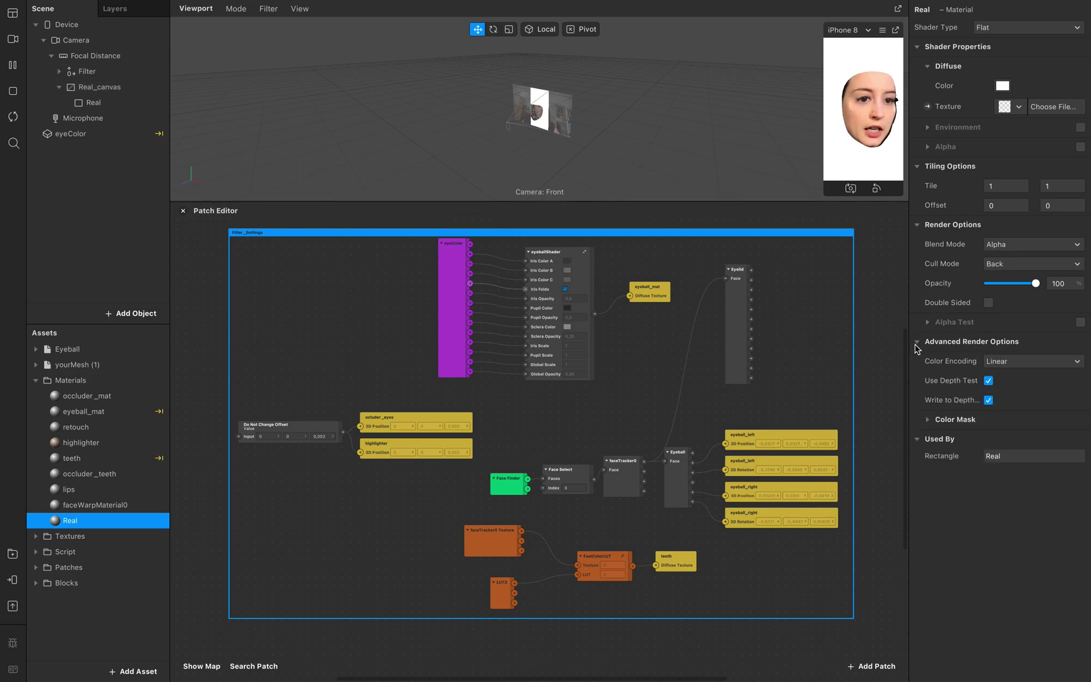
left_click(989, 382)
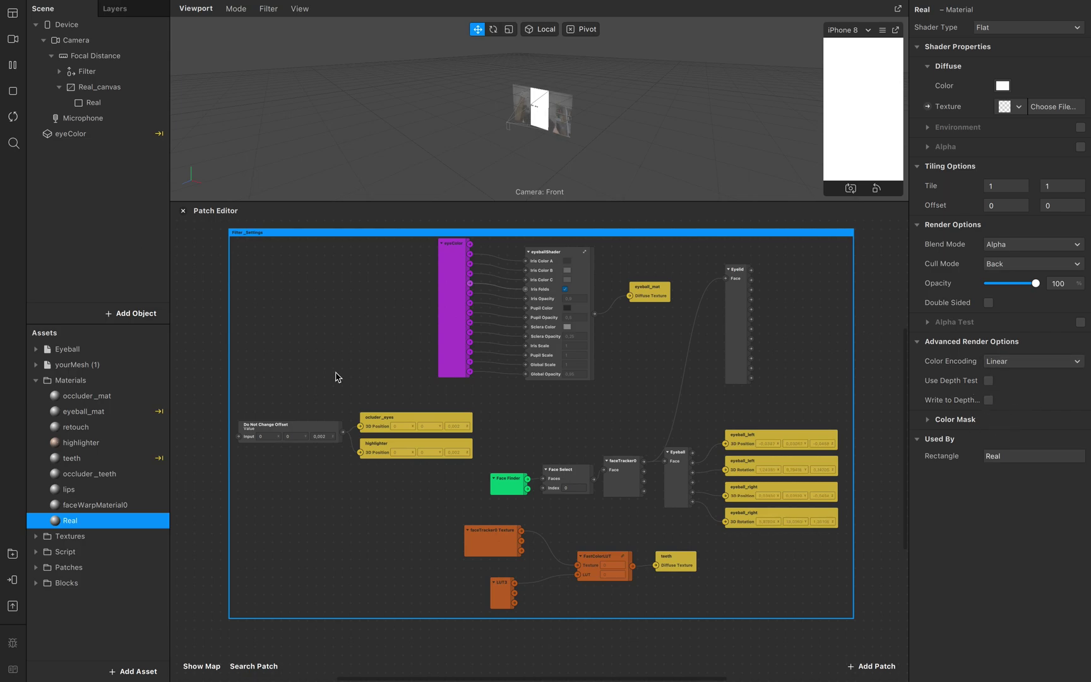
Step: Hide Real_canvas in the scene by turning off its visibility
scroll(337, 377, "down", 5)
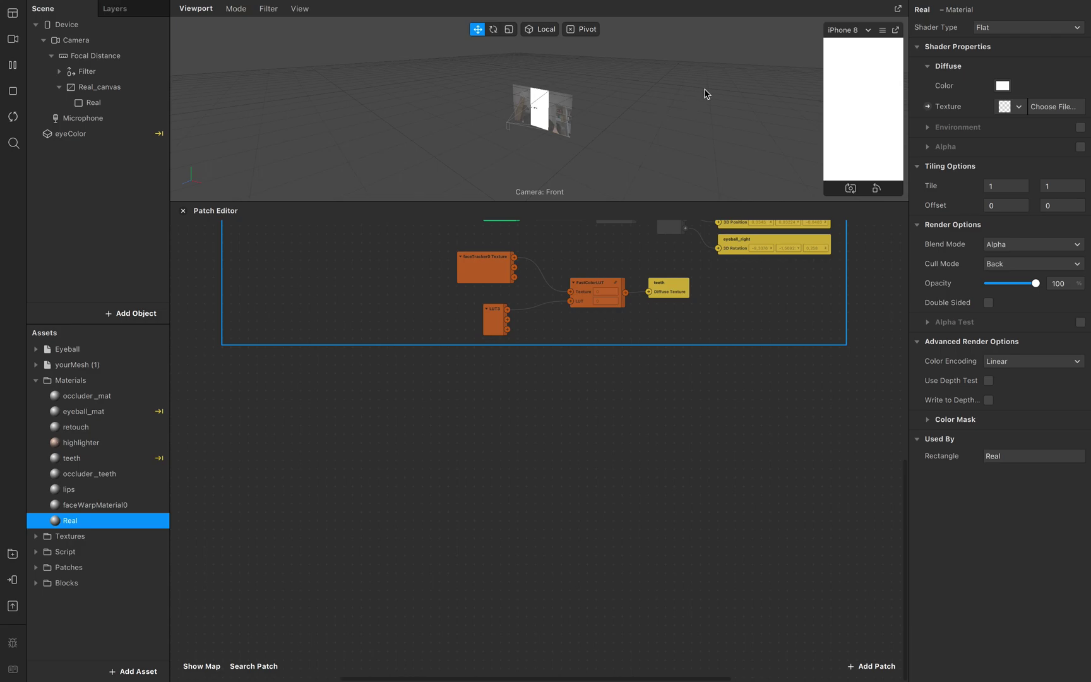
left_click(106, 86)
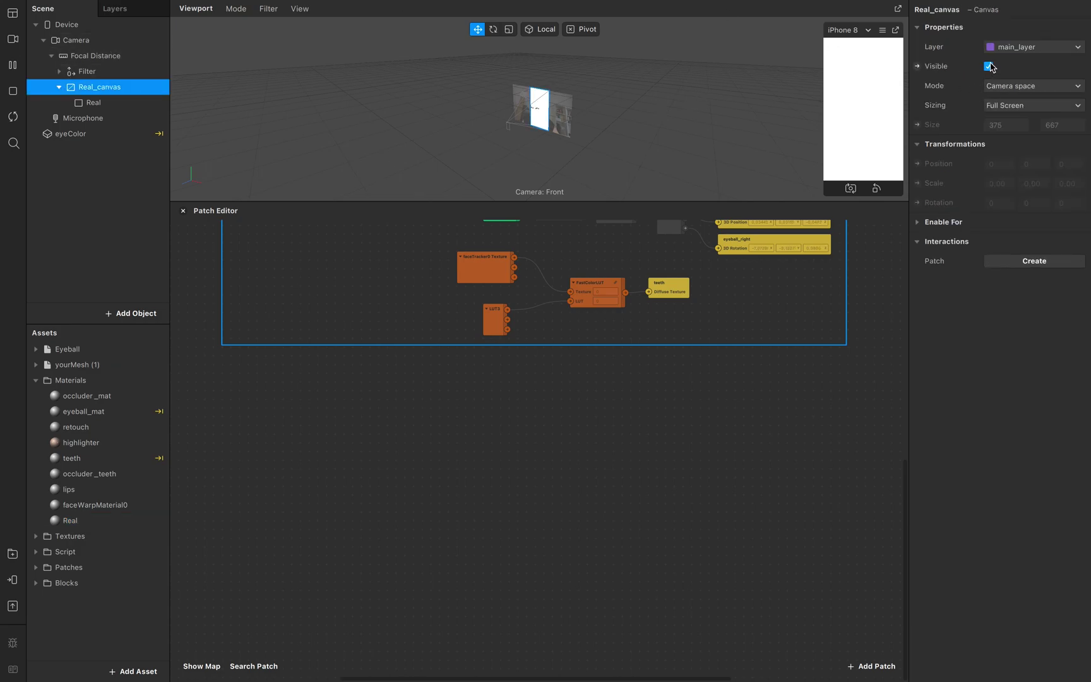
left_click(989, 66)
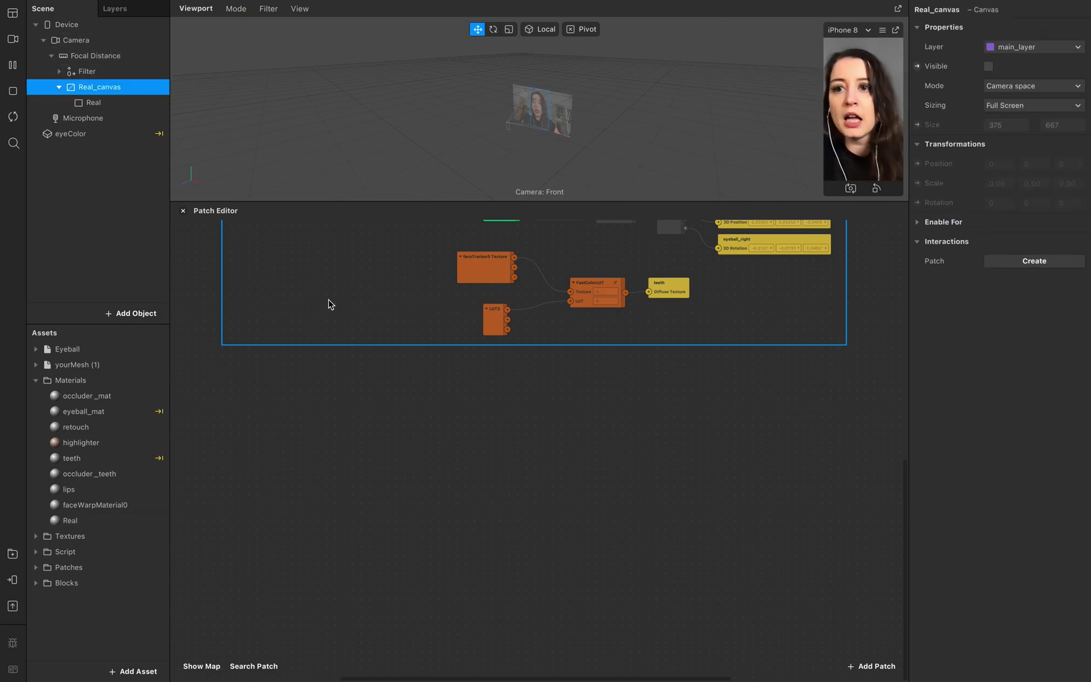
left_click(93, 191)
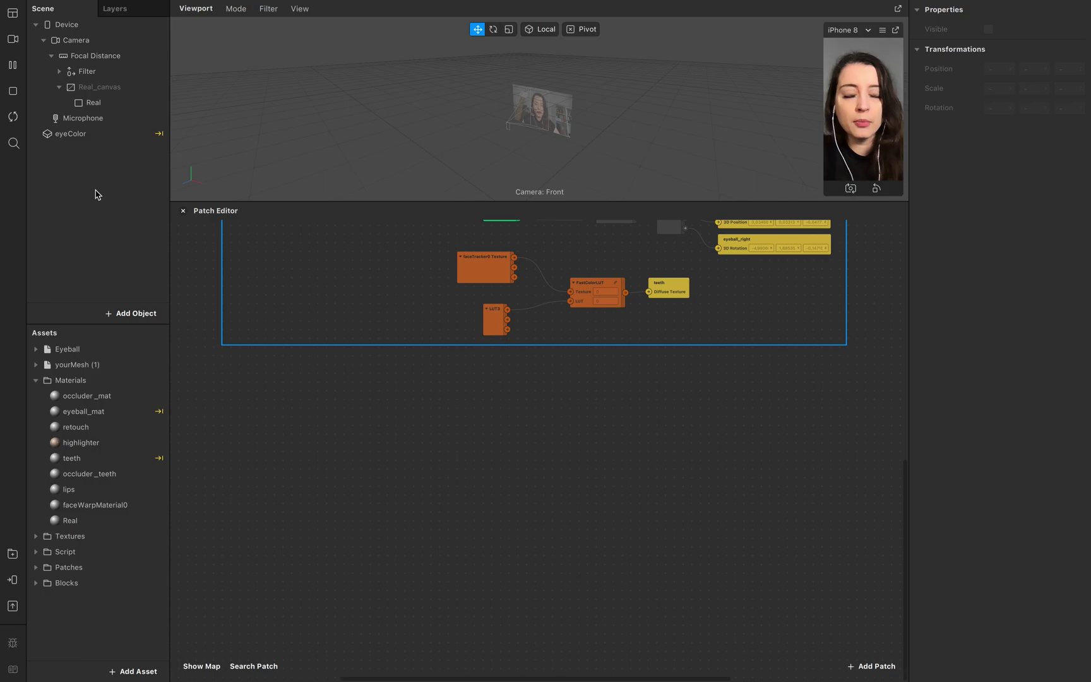
Step: Place the camera's extracted texture, cameraTexture0, as a patch in the empty area below the existing filter graph
left_click(91, 42)
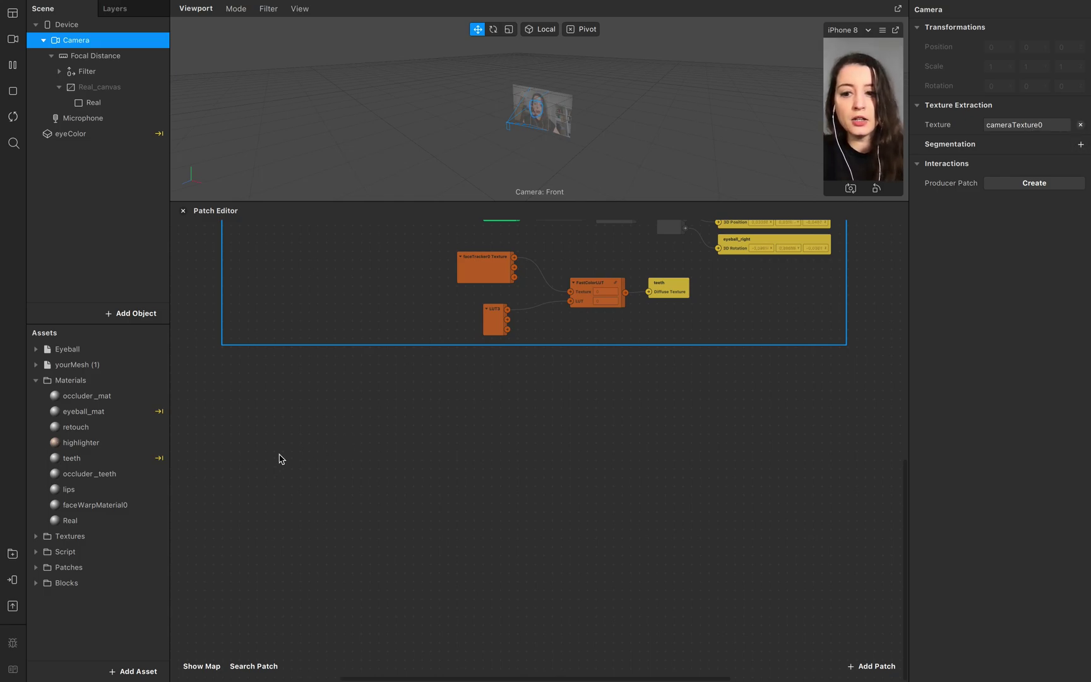
left_click(36, 536)
scroll(82, 584, "down", 2)
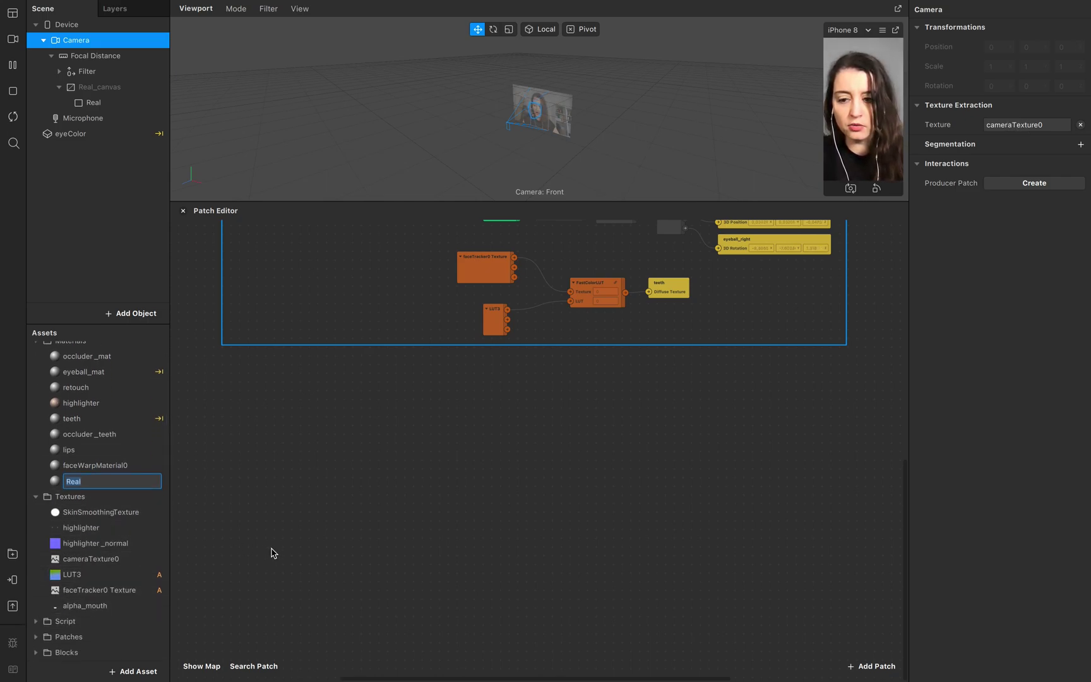
left_click_drag(73, 564, 344, 505)
left_click(483, 516)
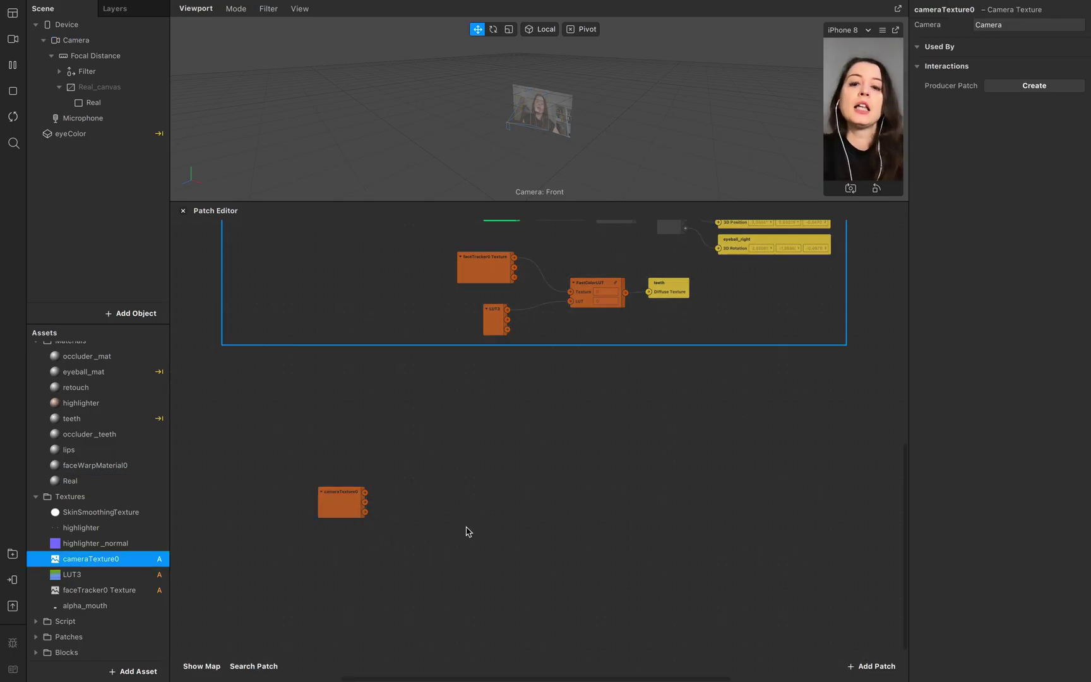
Step: Add a Mix patch beside cameraTexture0 and connect the texture's RGBA output to the first Mix input
right_click(467, 530)
type("mix")
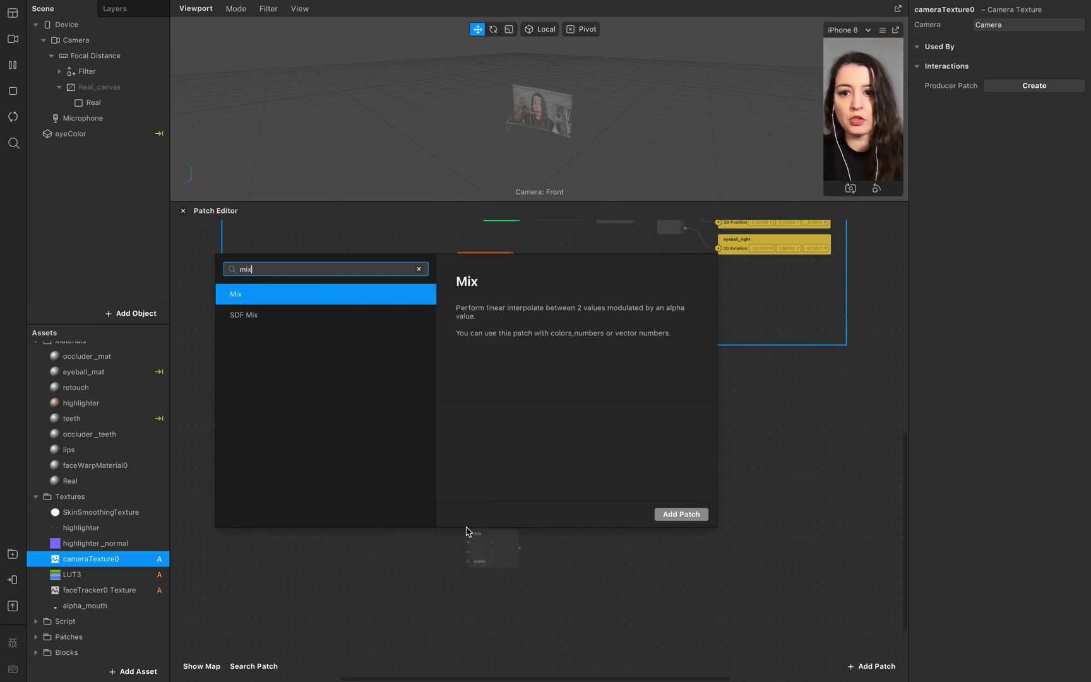
key("Return")
left_click_drag(491, 537, 479, 511)
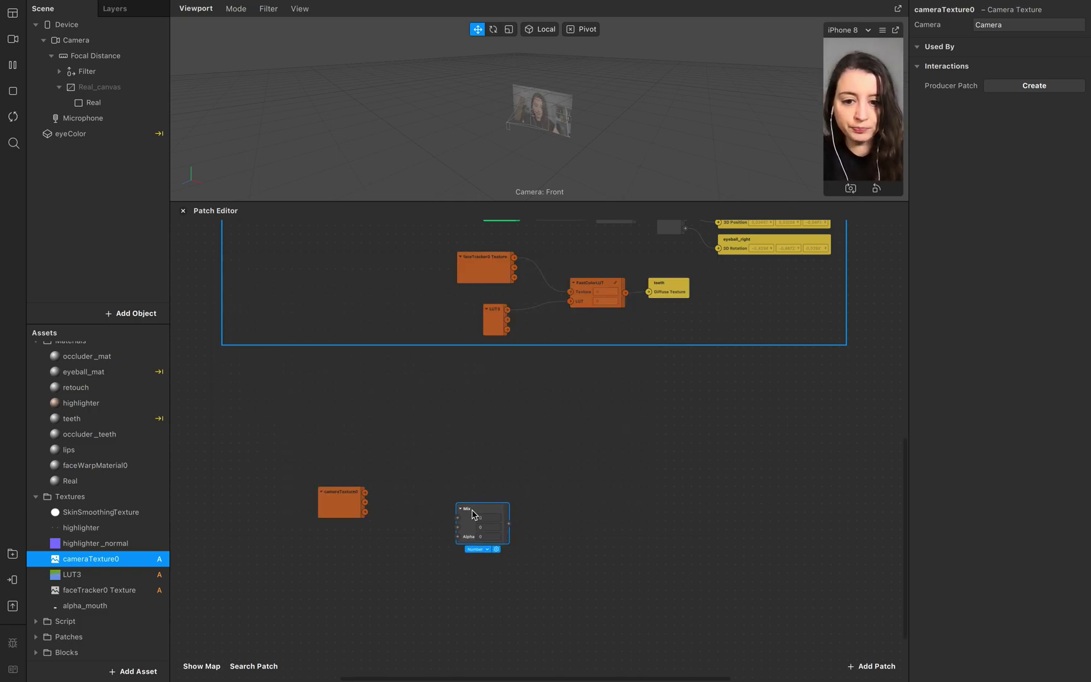
left_click_drag(365, 492, 470, 531)
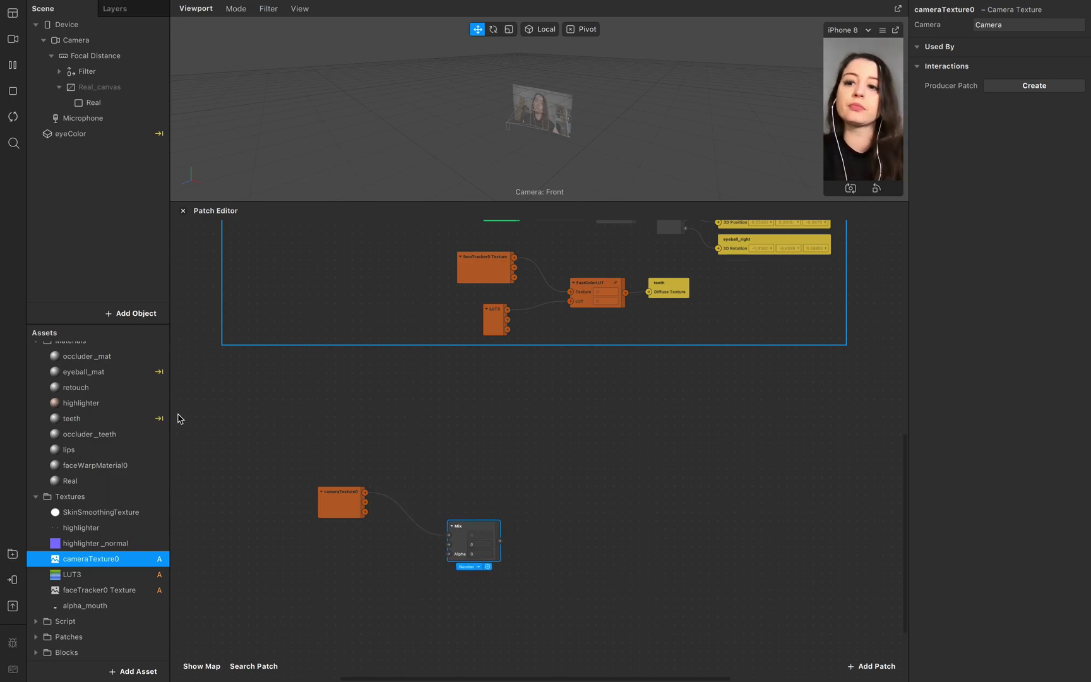
Step: Create a patch for the Real material's diffuse texture and connect the Mix output to it
left_click(73, 482)
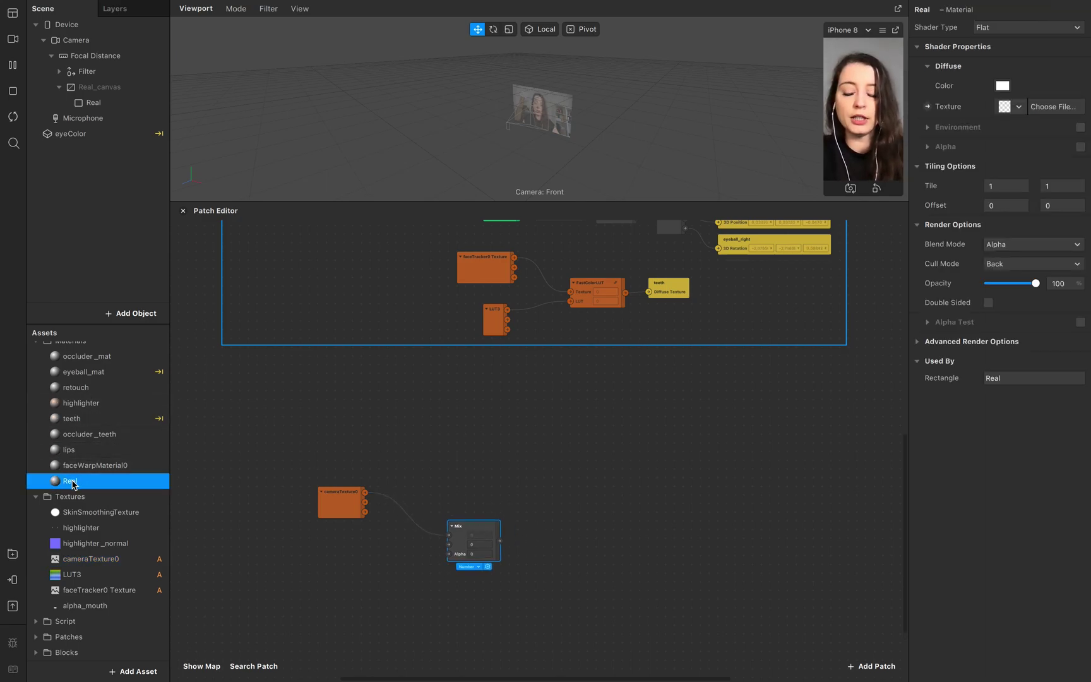
left_click(927, 107)
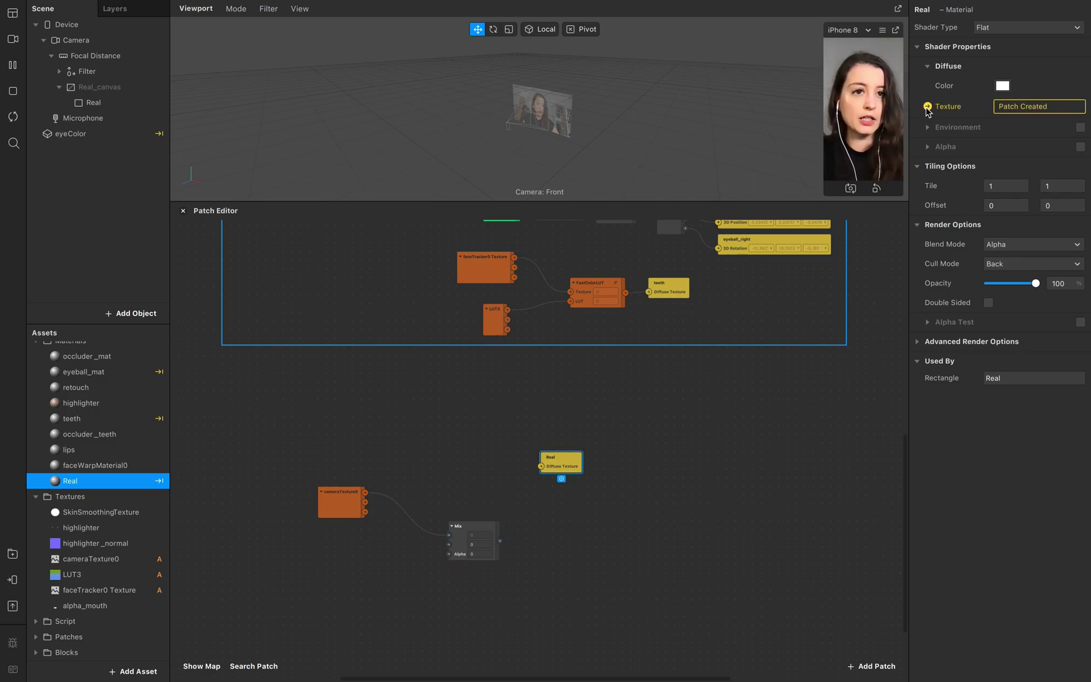
left_click_drag(559, 453, 581, 533)
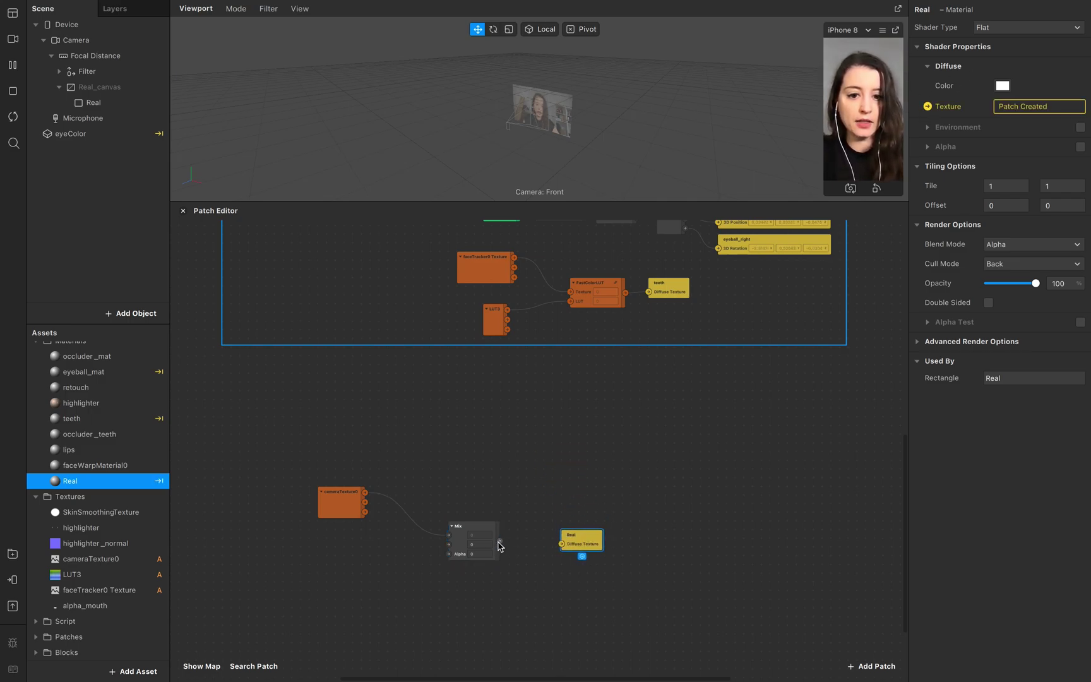
left_click_drag(500, 541, 563, 547)
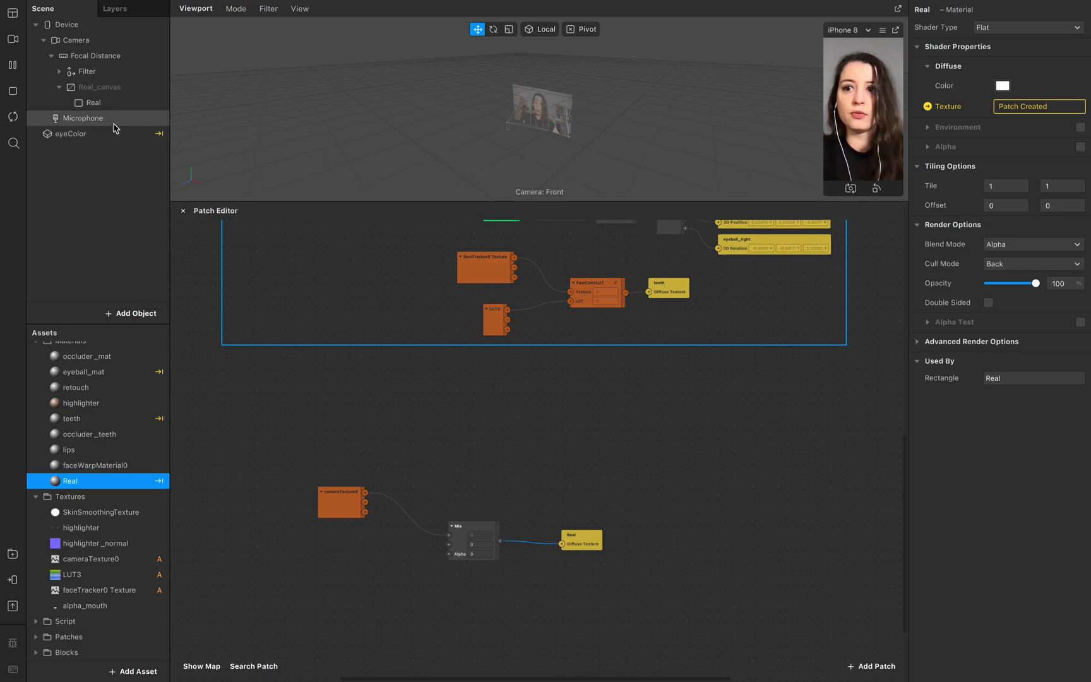
Step: Make Real_canvas visible again and enlarge the viewport and device preview
left_click(119, 91)
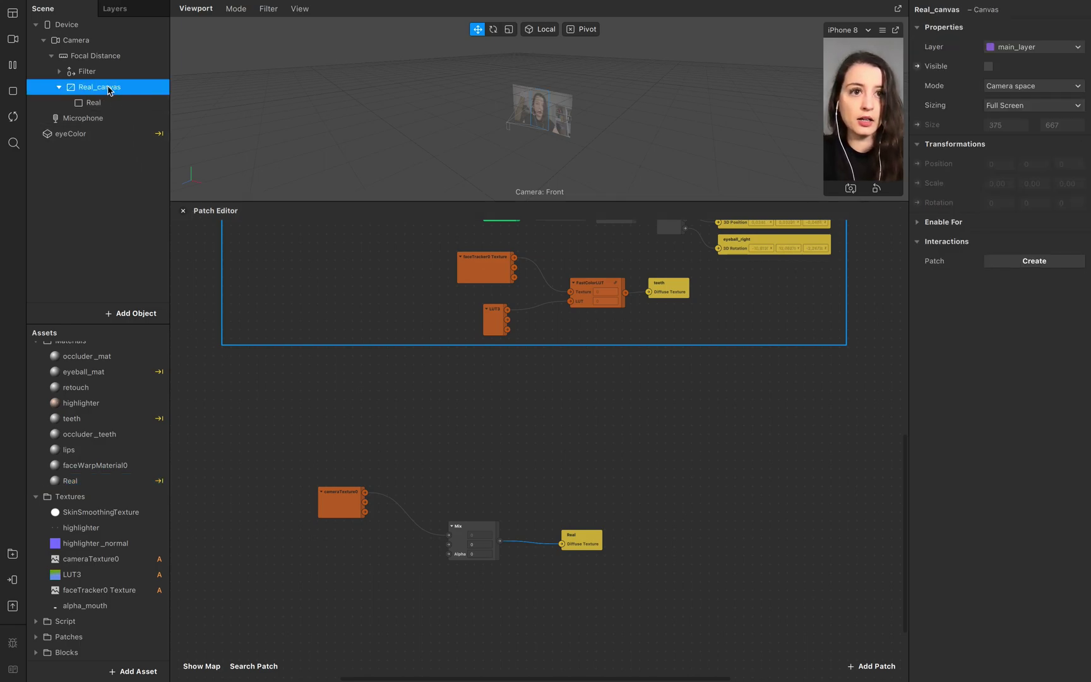
left_click(989, 66)
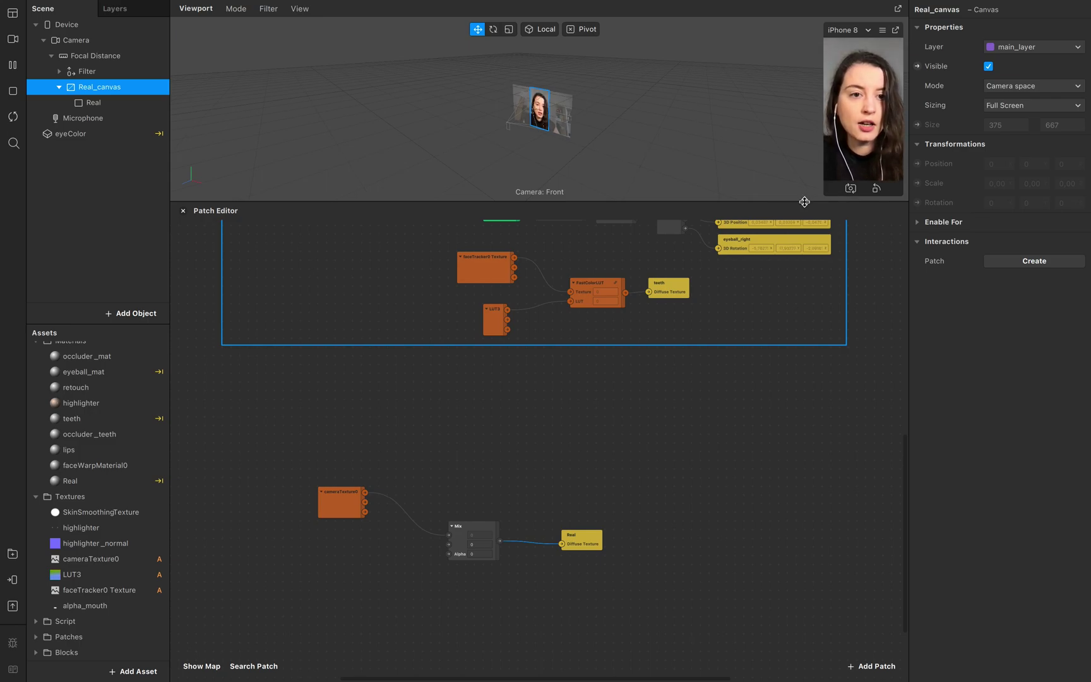
left_click_drag(804, 201, 803, 286)
left_click_drag(820, 207, 786, 265)
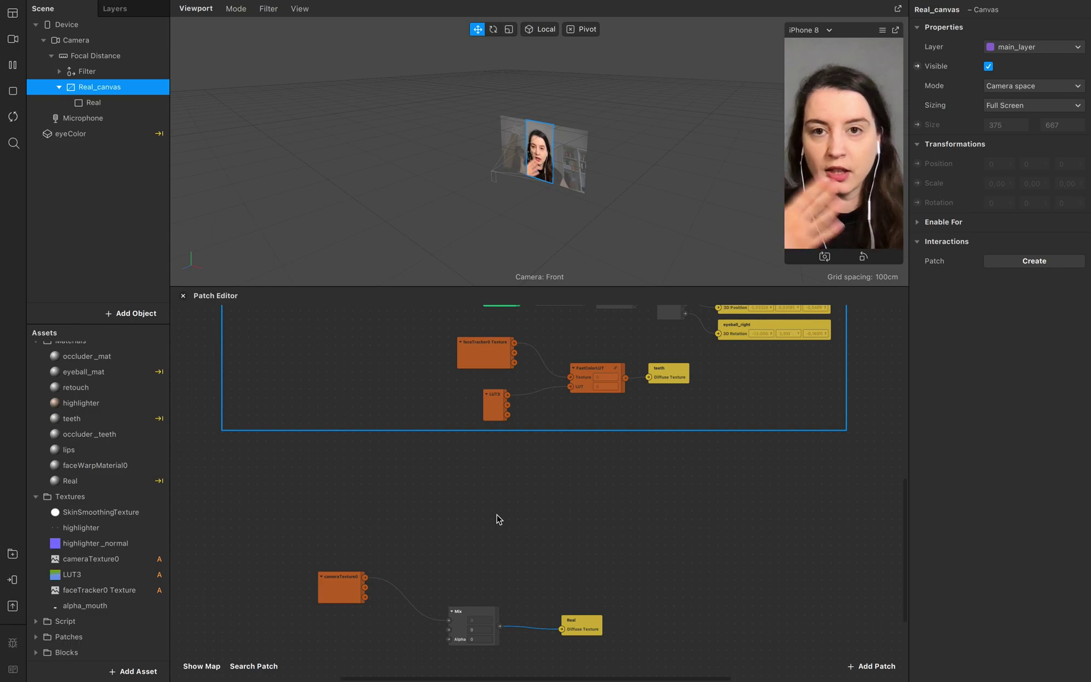
Step: Switch back to Spark AR Studio and import the mask image screen_right.png from the computer
scroll(566, 587, "down", 3)
scroll(566, 587, "down", 1)
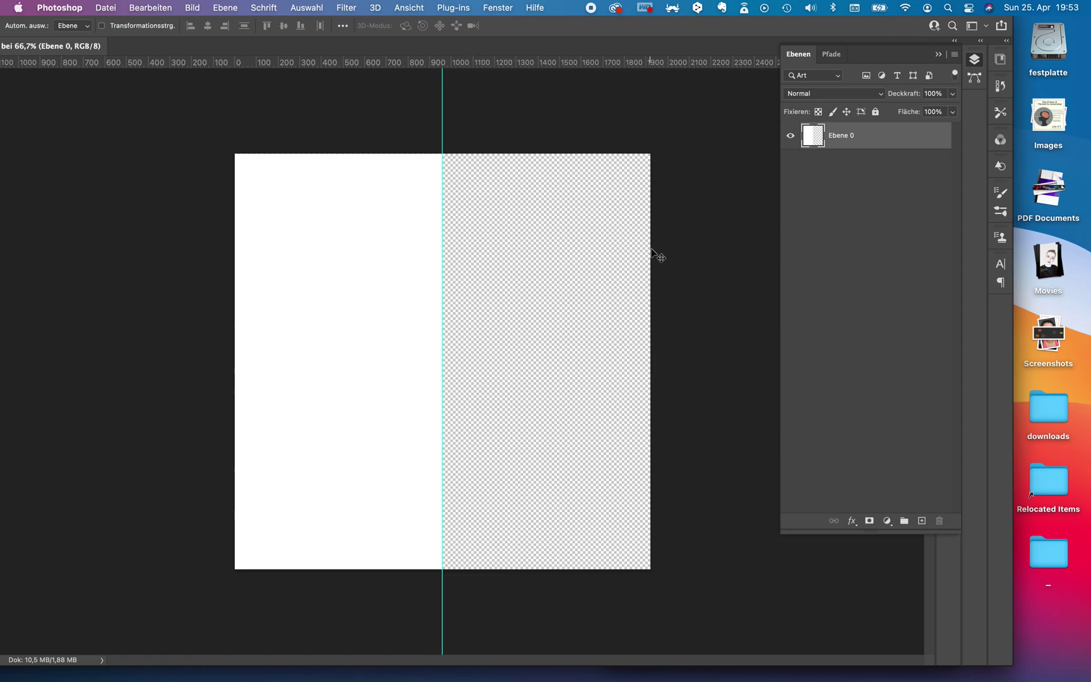
left_click(483, 660)
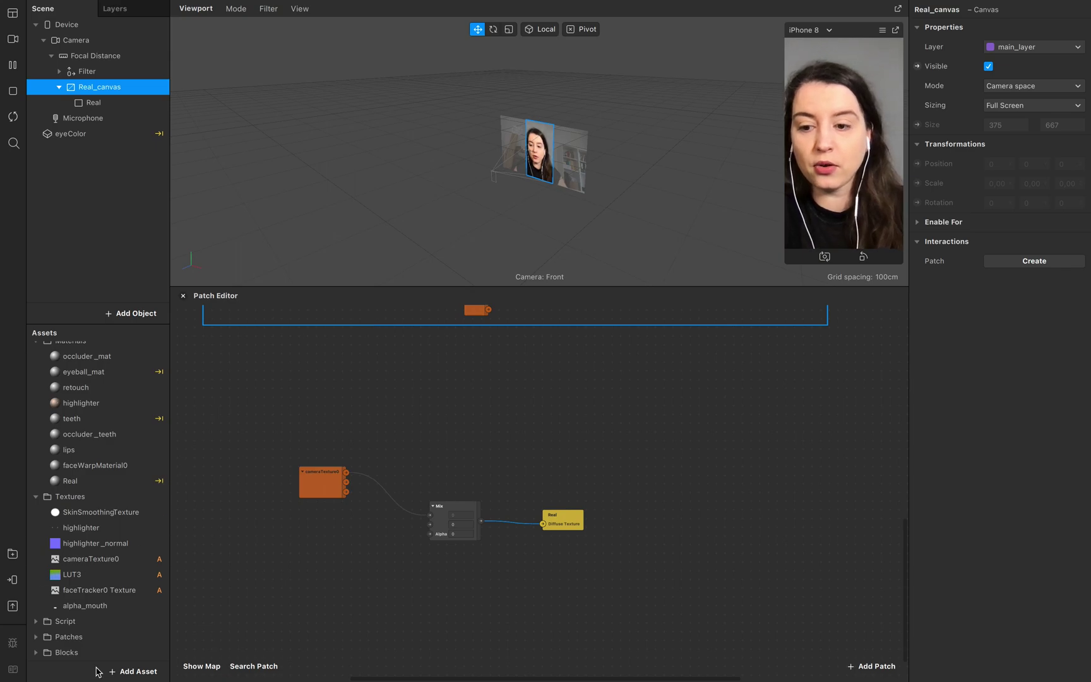
left_click(119, 672)
mouse_move(265, 455)
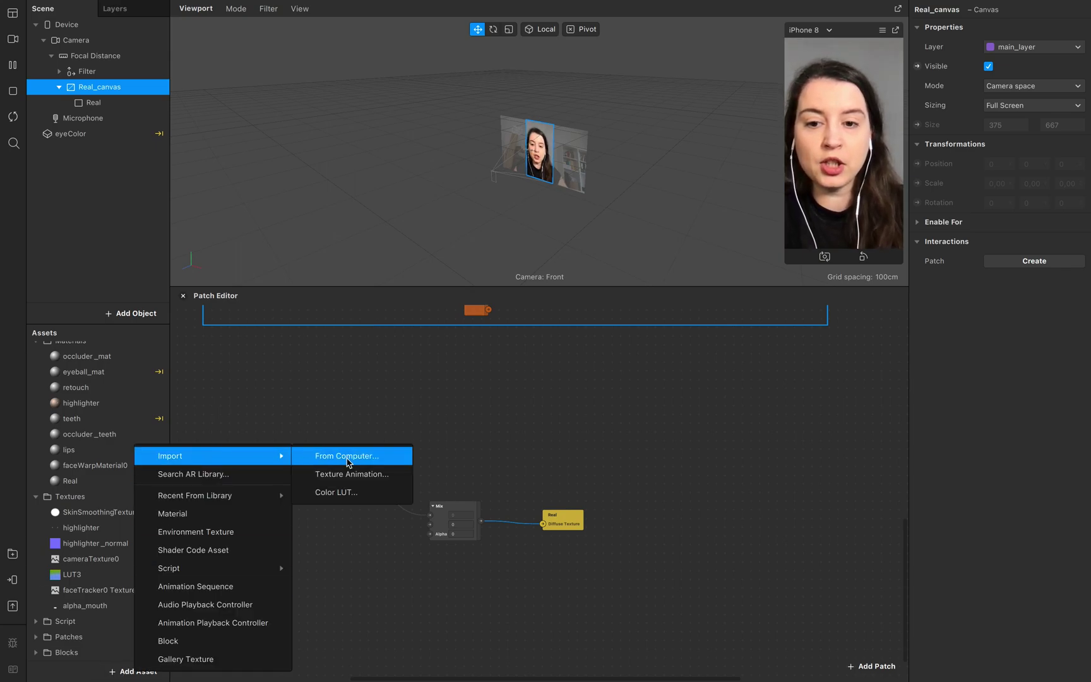
left_click(347, 460)
left_click(344, 135)
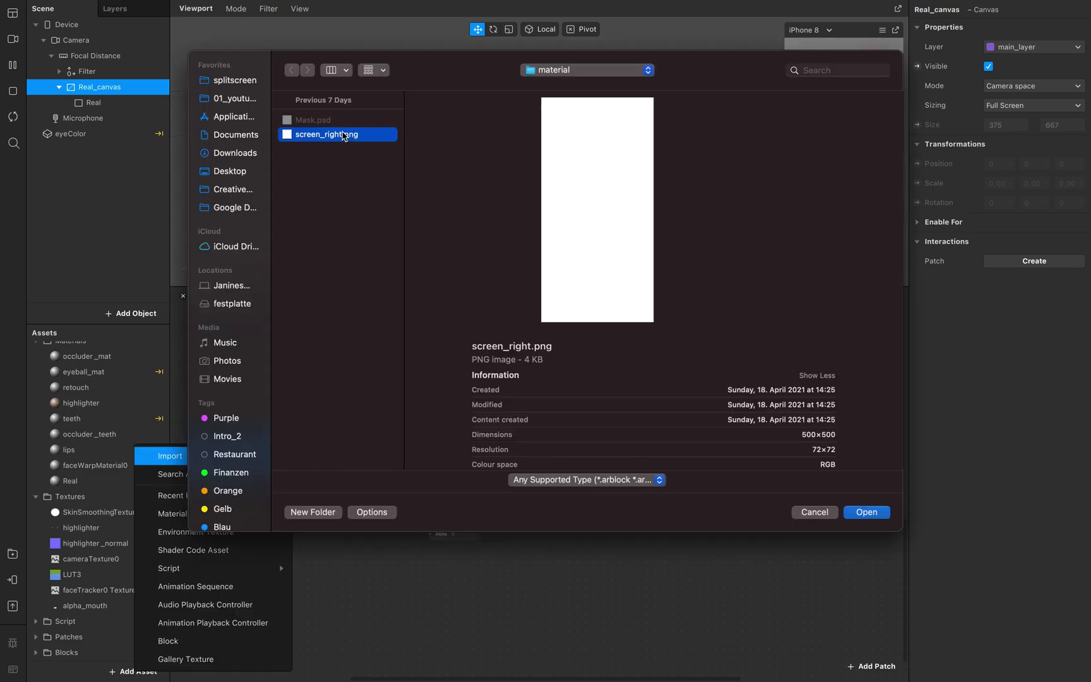
key("space")
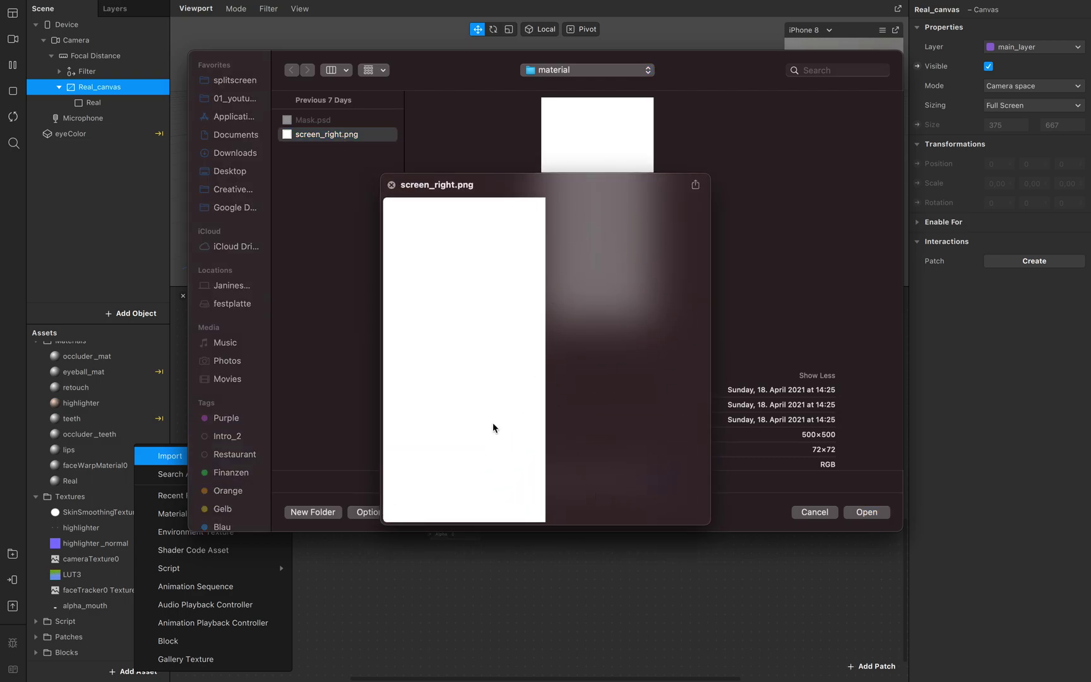
key("space")
left_click(866, 512)
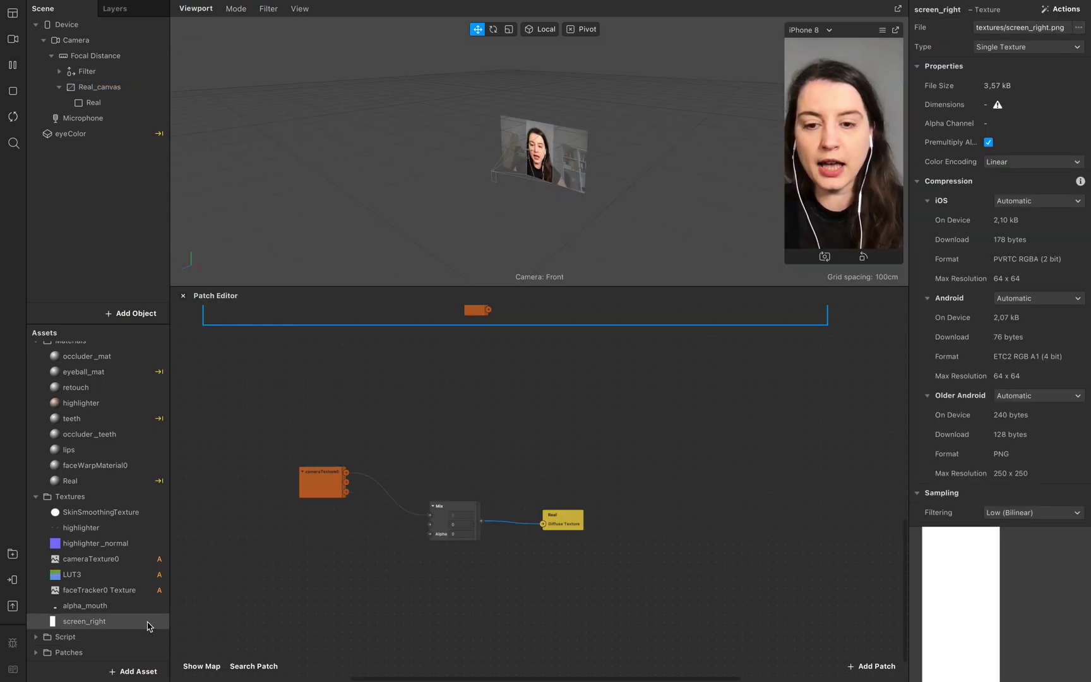
Step: Place the screen_right texture below cameraTexture0 as a patch and connect its A output to the Mix patch's Alpha input
left_click_drag(149, 626, 431, 536)
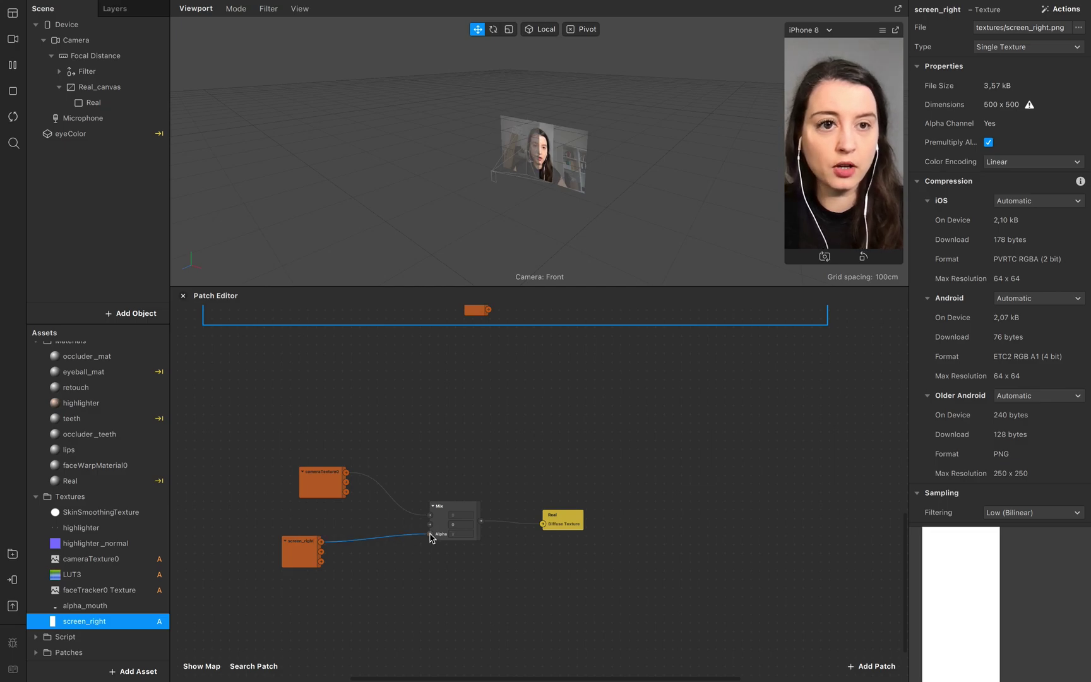
left_click(352, 544)
key("Delete")
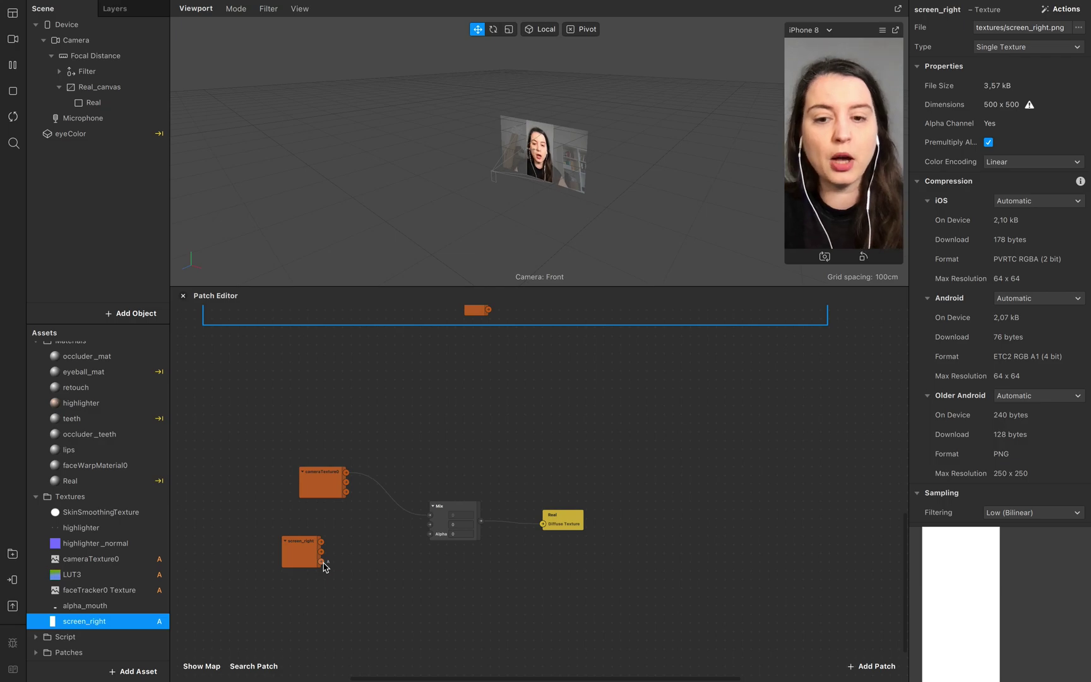
left_click_drag(322, 561, 431, 536)
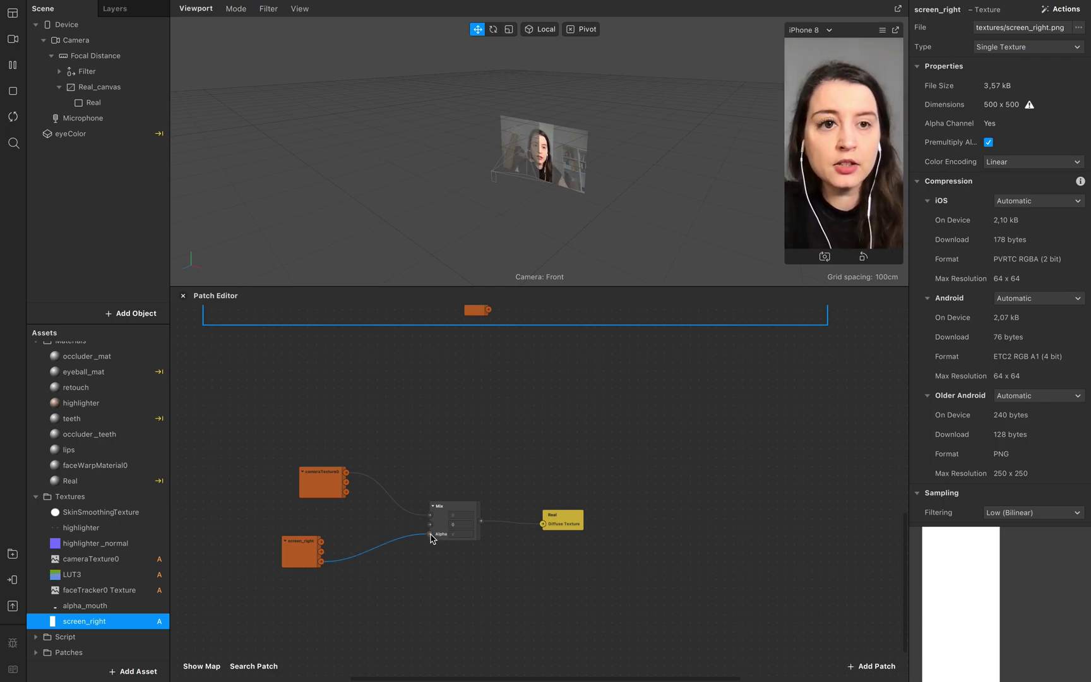
left_click_drag(301, 551, 353, 559)
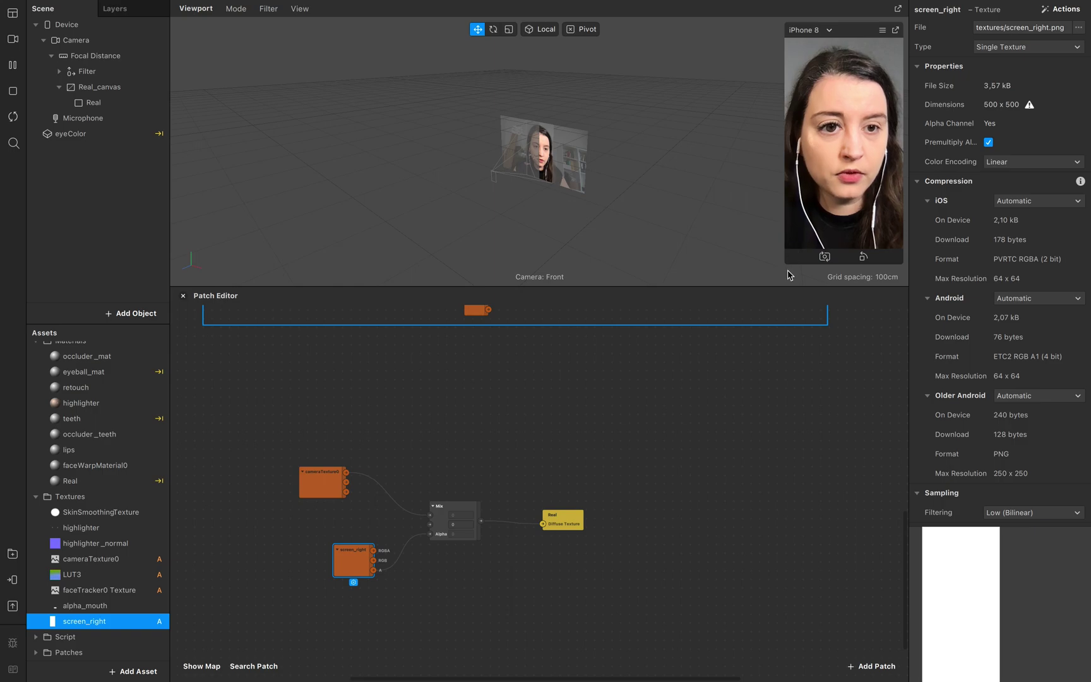
Step: Enlarge the viewport and iPhone 8 preview further to examine the split between the two halves of the face
left_click_drag(779, 295, 774, 404)
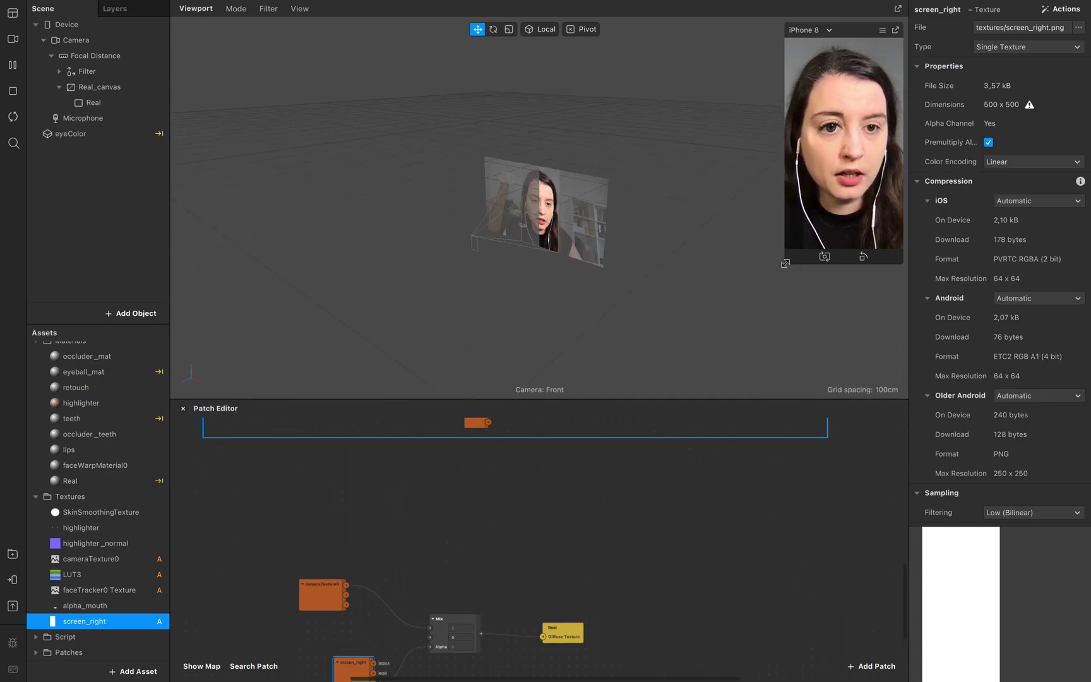
left_click_drag(785, 264, 712, 376)
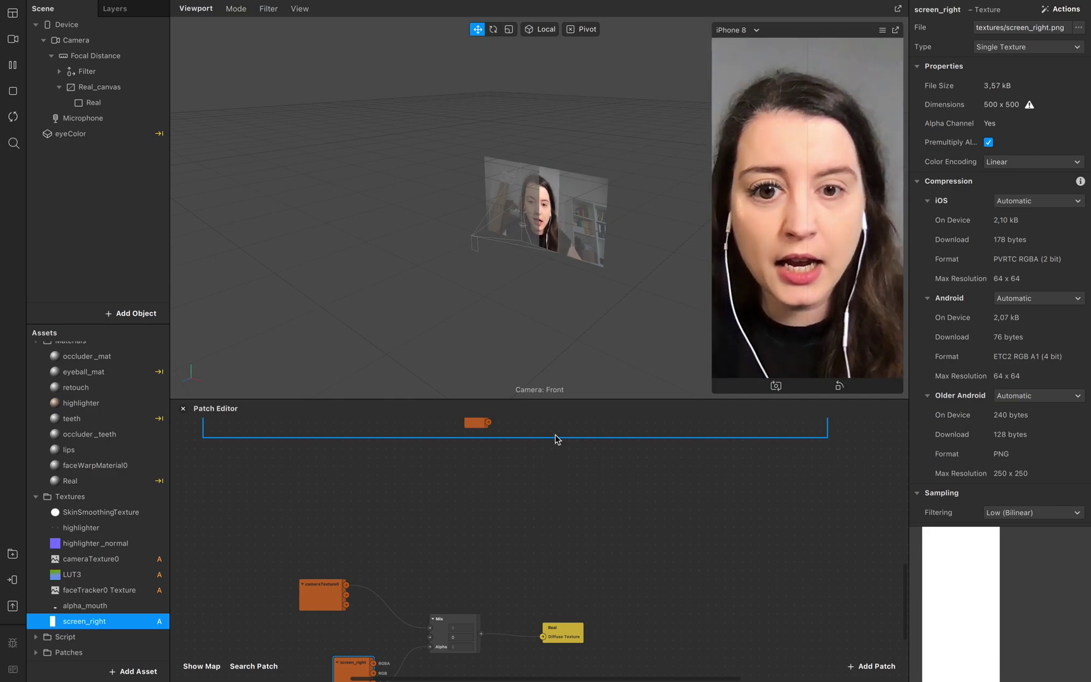
Step: Enlarge the Patch Editor and move the screen_right and cameraTexture0 patches farther from the Mix patch to make room between them
left_click_drag(561, 399, 606, 292)
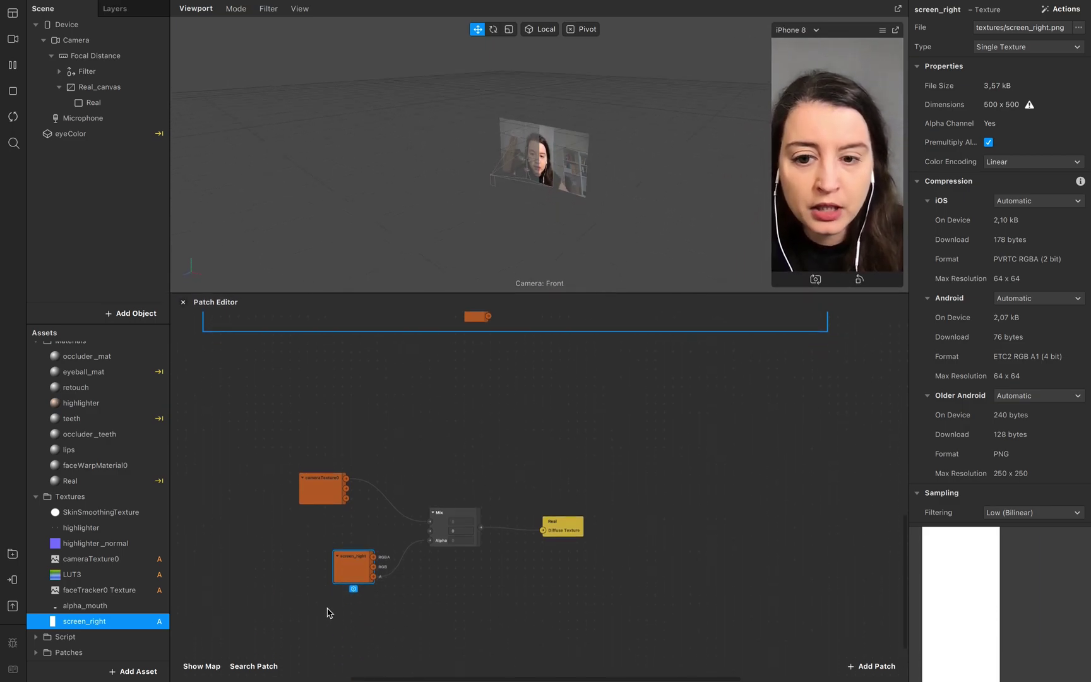
left_click_drag(348, 574, 302, 587)
left_click_drag(250, 580, 282, 583)
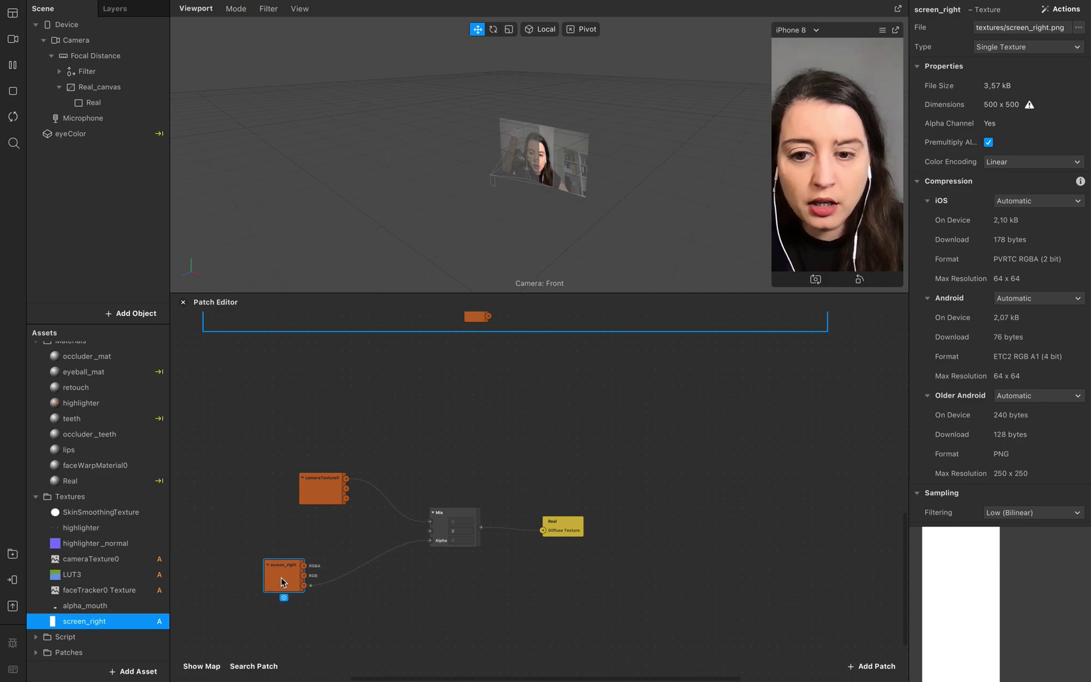
left_click_drag(320, 493, 273, 502)
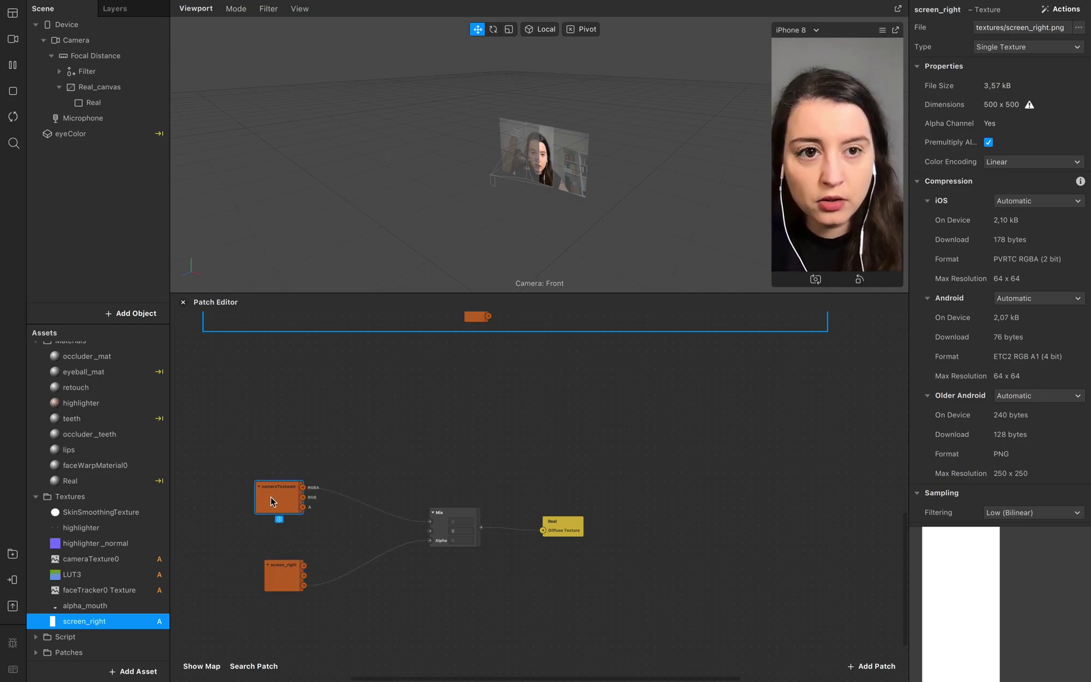
Step: Add a Smooth Step patch to the empty area below the Mix patch
double_click(358, 608)
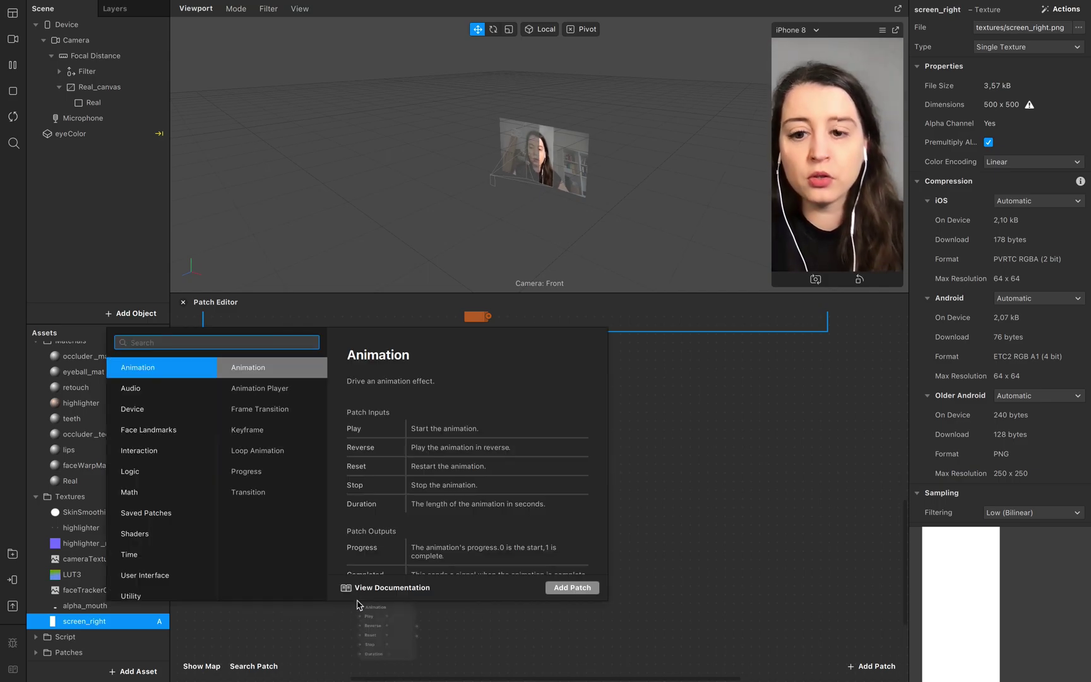
type("sm")
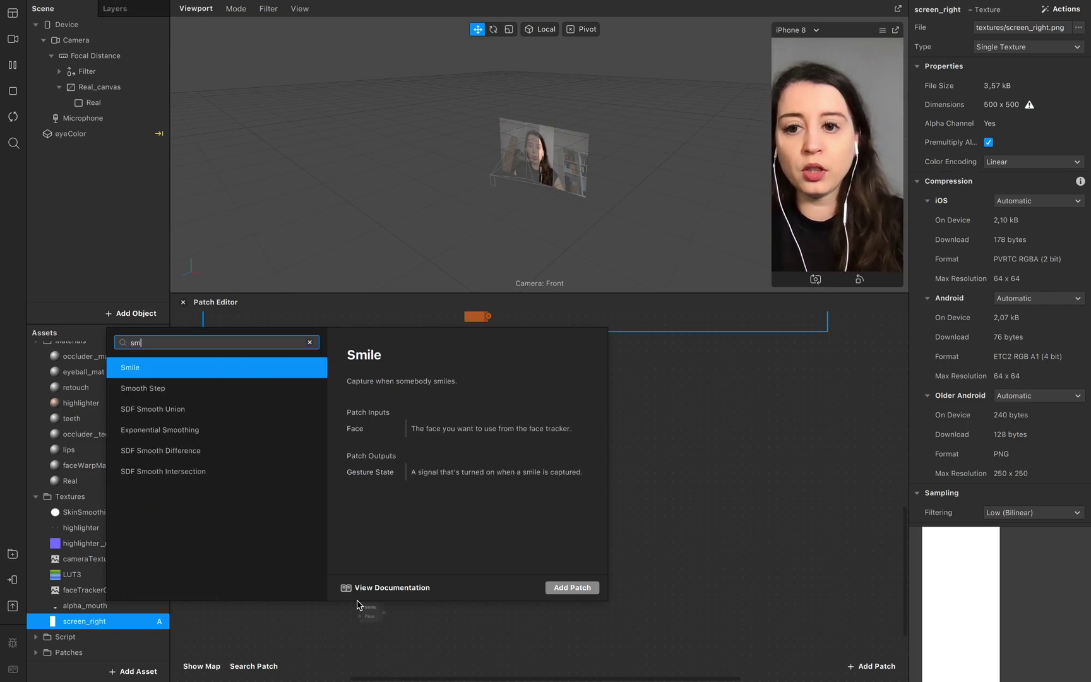
left_click(187, 386)
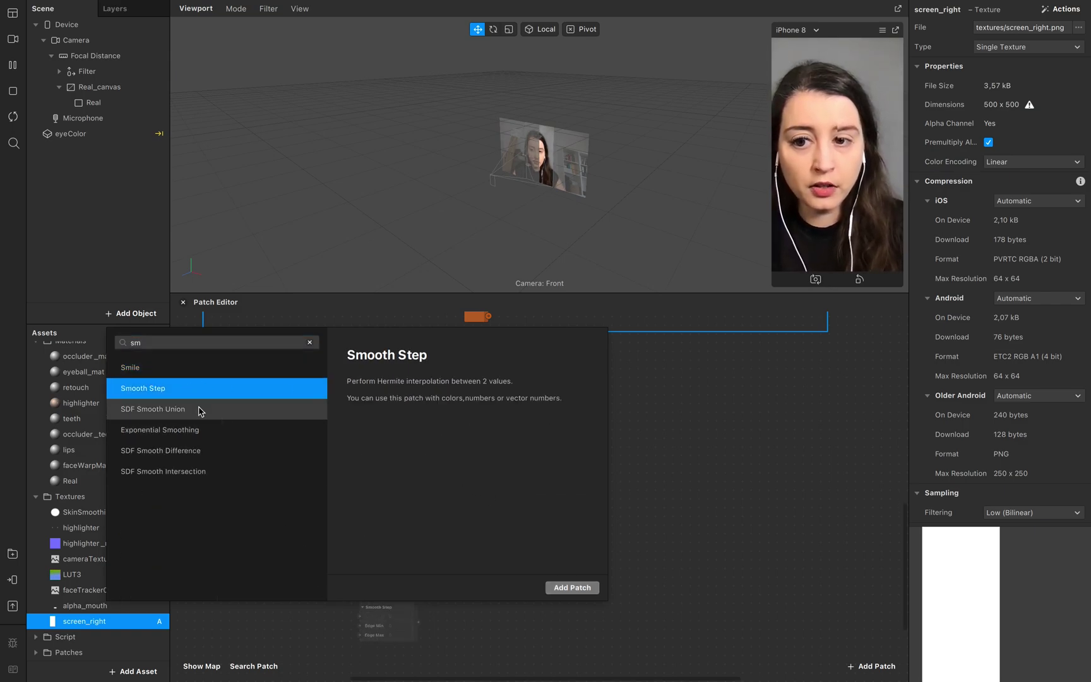
left_click(573, 588)
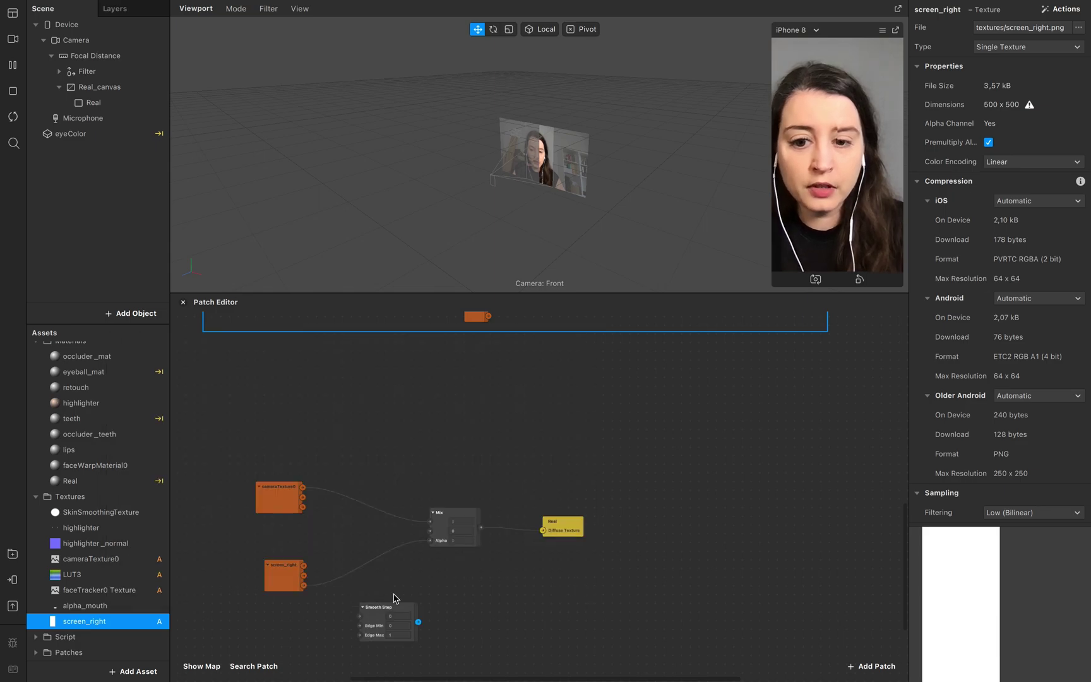
Step: Place Smooth Step between screen_right and Mix, connecting screen_right's A output to Edge Min and Smooth Step's output to Mix's Alpha input
left_click_drag(368, 616, 351, 590)
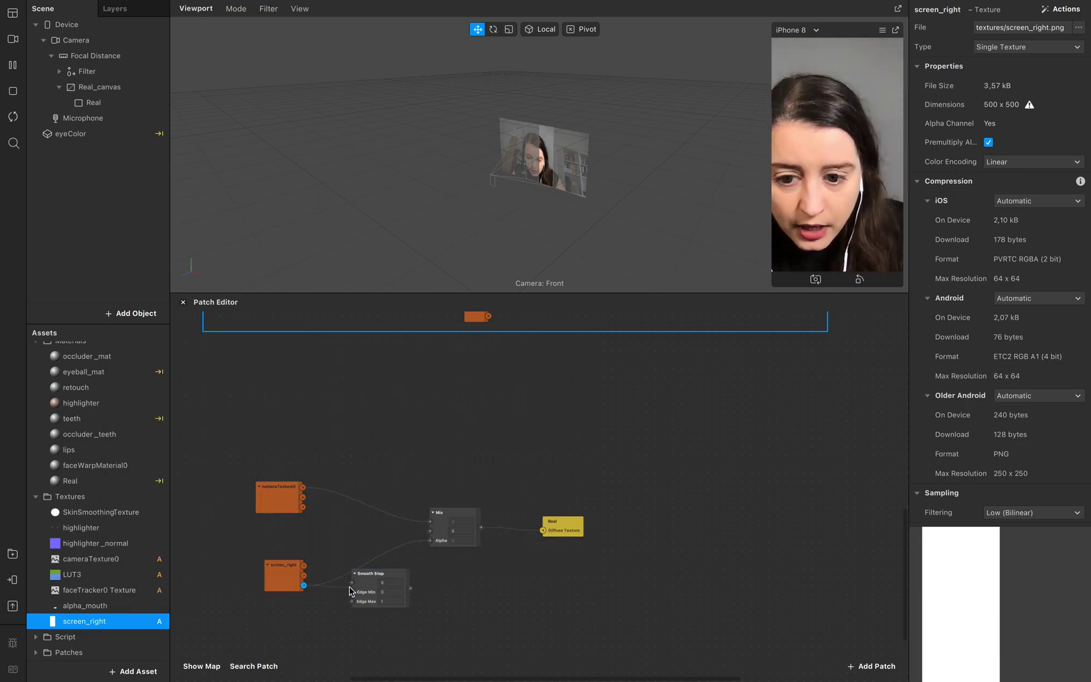
left_click(411, 582)
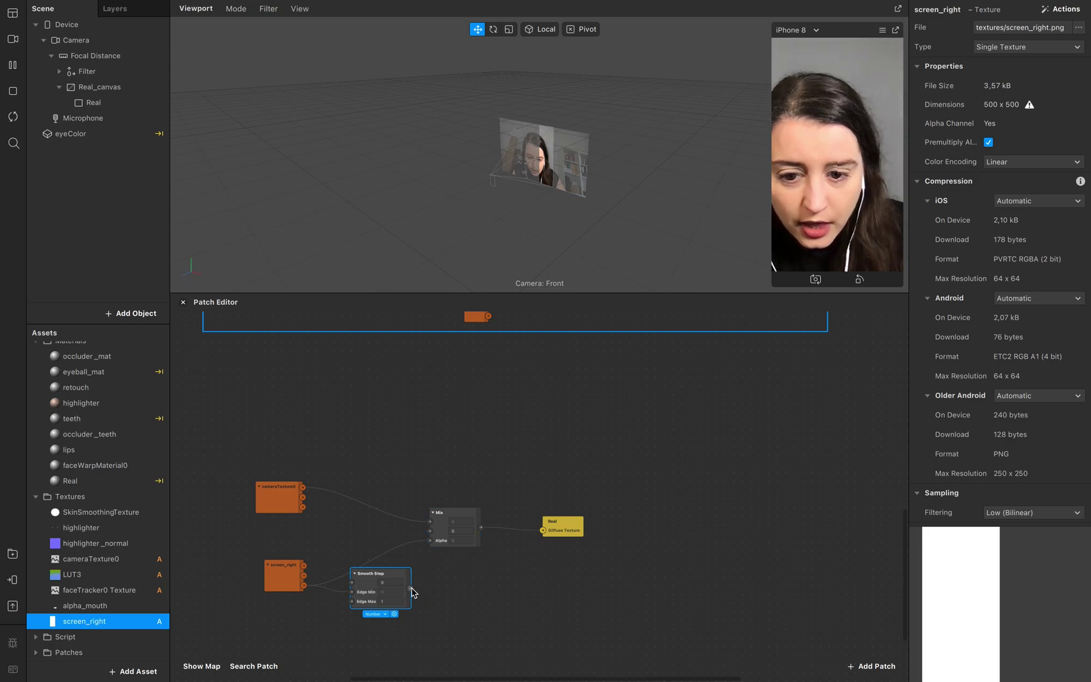
left_click_drag(411, 589, 381, 533)
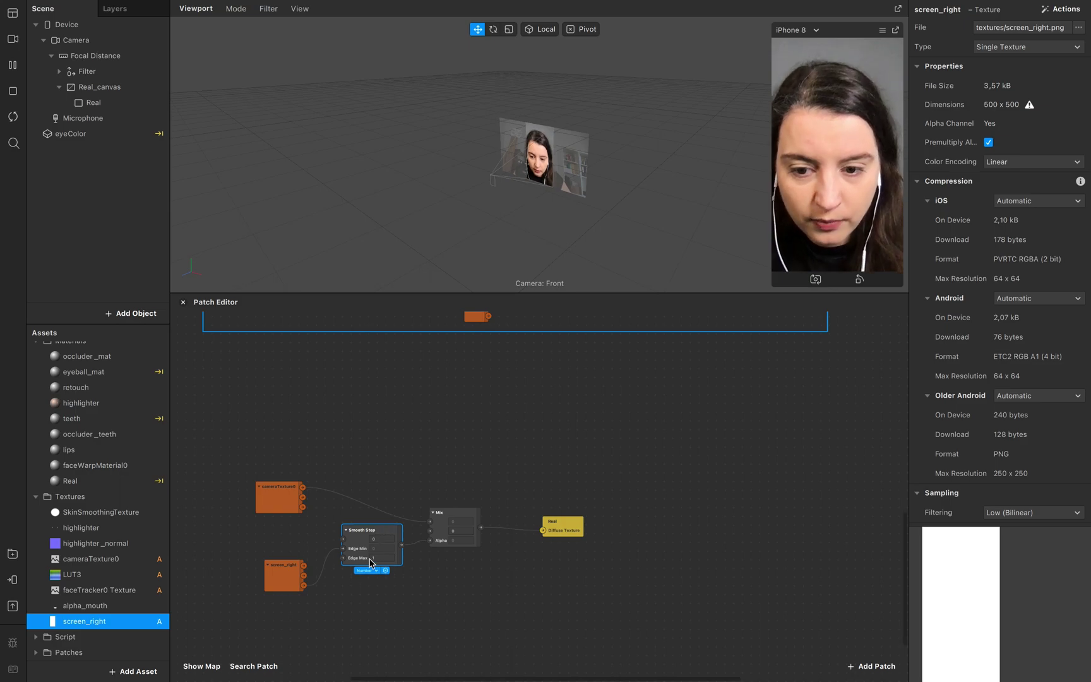
Step: Set the Smooth Step patch's Edge Max to 0.01
left_click(385, 558)
type("0")
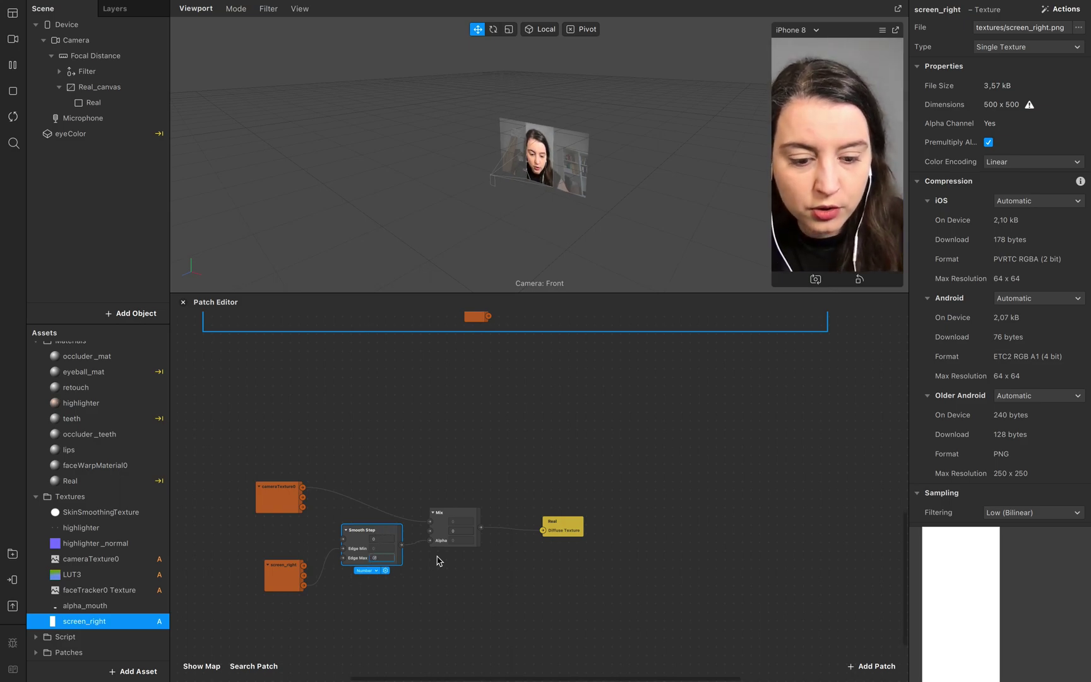
type(".0")
type("1")
key("Return")
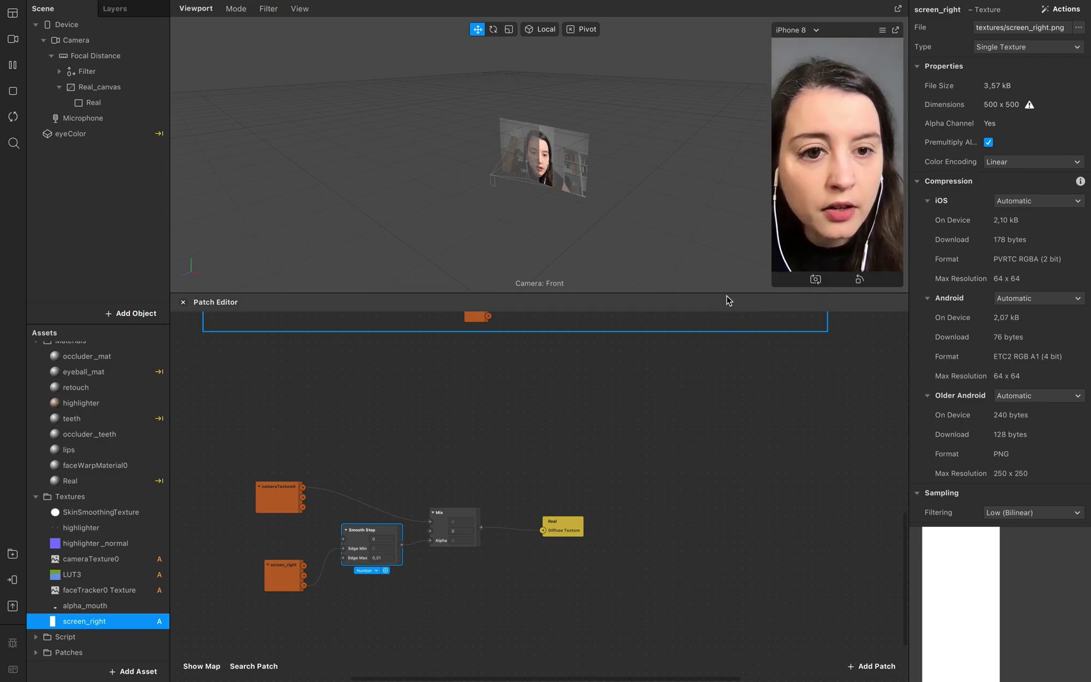
Step: Resize the viewport and enlarge the iPhone 8 preview to examine the dividing line between the filtered and real halves
left_click_drag(727, 291, 715, 417)
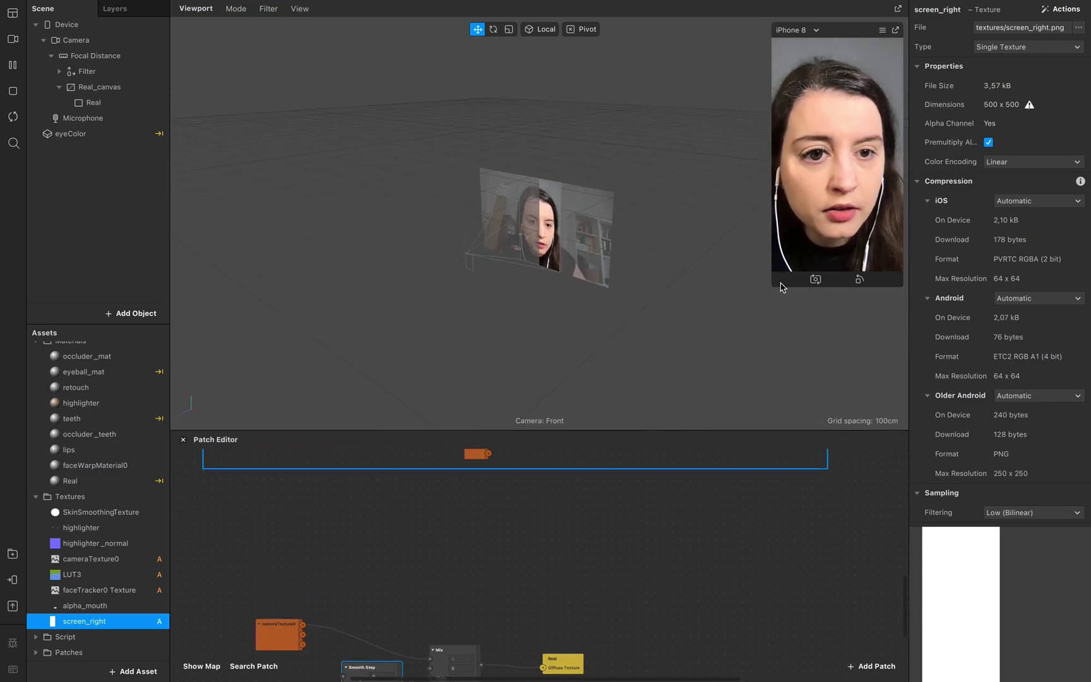
left_click_drag(773, 284, 695, 423)
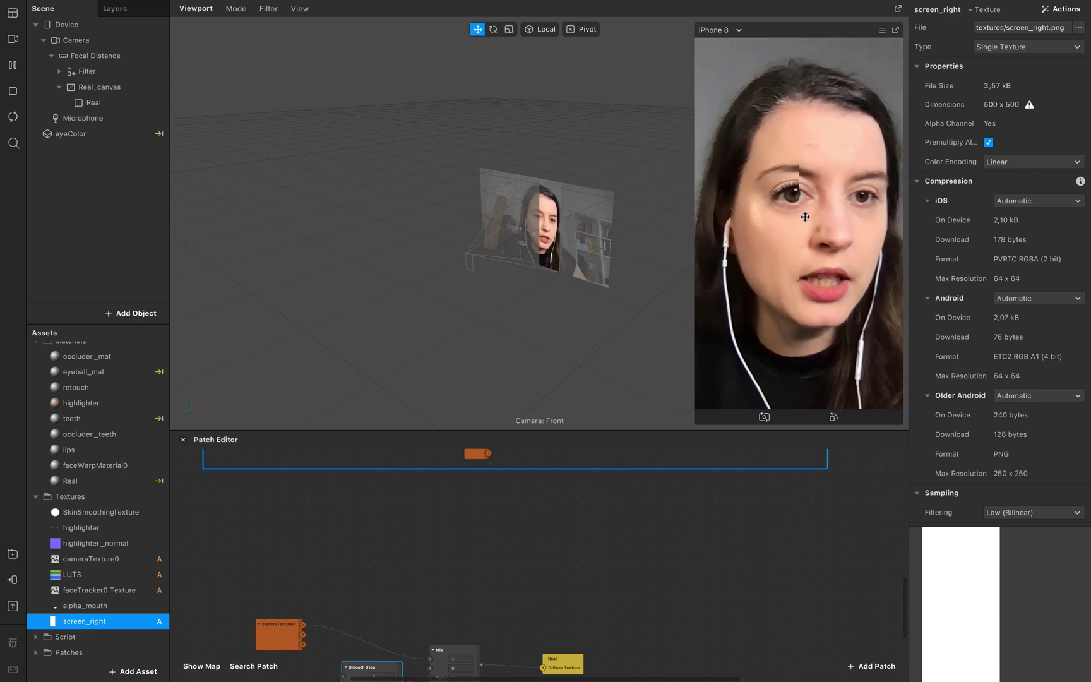
left_click_drag(657, 428, 670, 384)
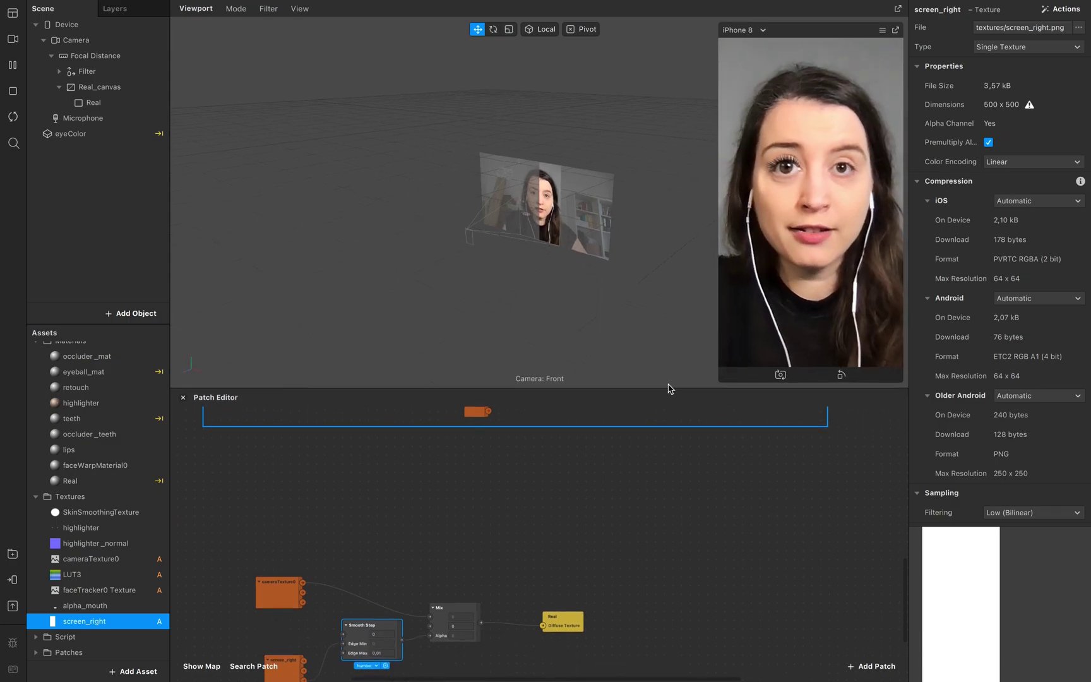